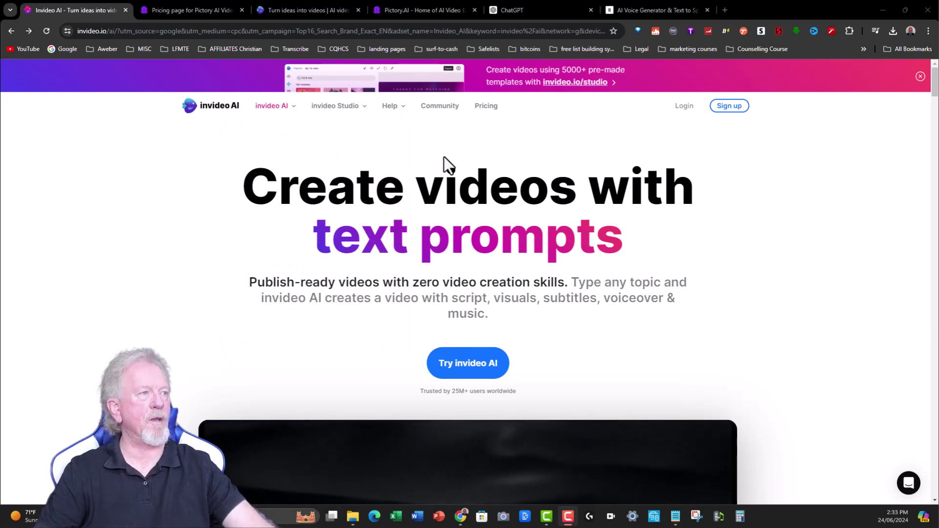
Skim the invideo AI homepage, then go to its Pricing page.
scroll(444, 163, down, 5)
scroll(487, 209, up, 5)
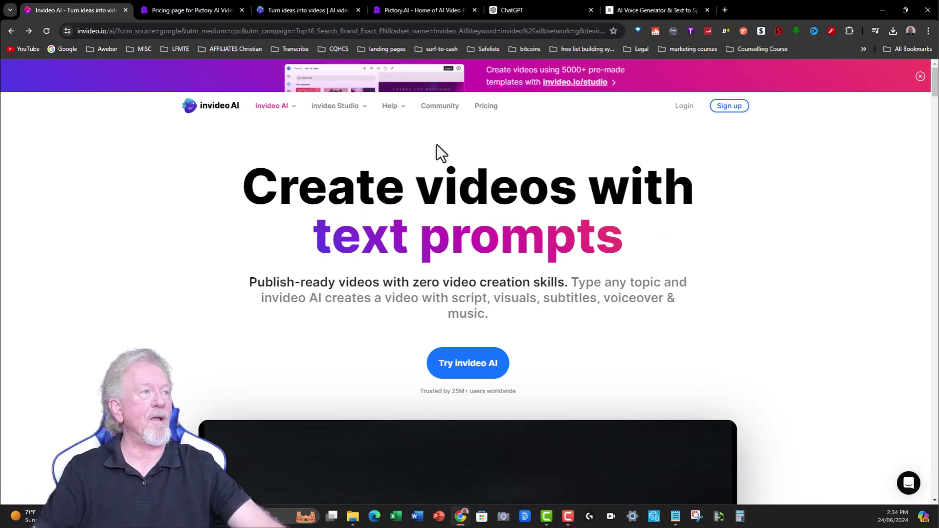
click(488, 105)
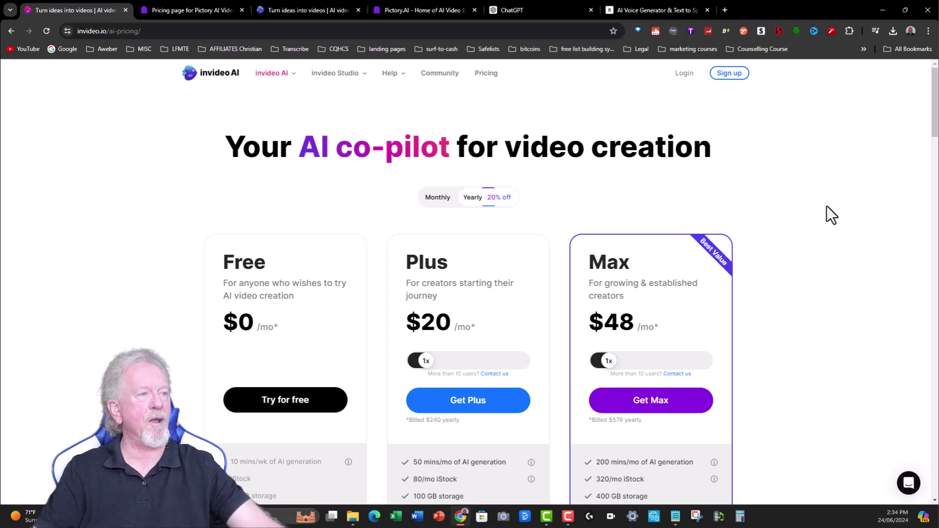
Scroll through the Free ($0), Plus ($20/mo) and Max ($48/mo) plan features.
scroll(827, 207, down, 3)
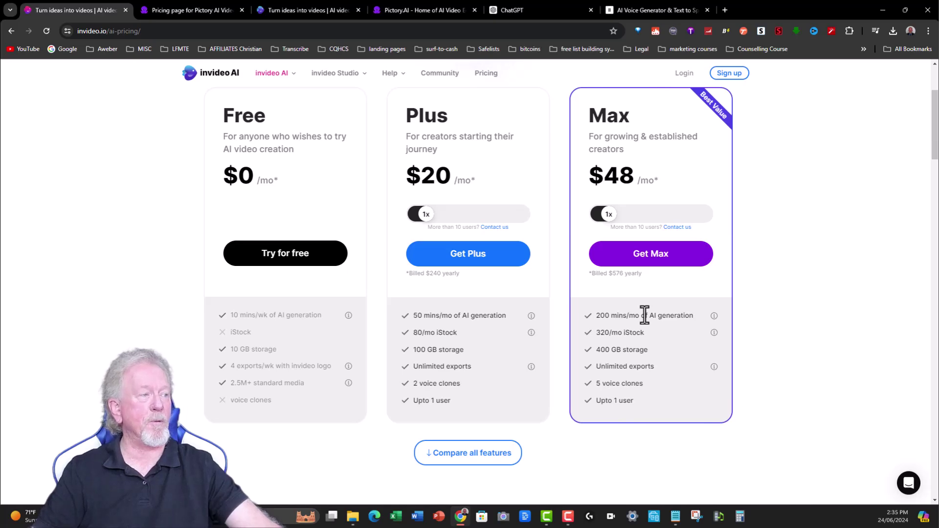
Switch to Pictory's pricing tab and review the Starter $19, Professional $39 and Teams $99 plans.
click(192, 10)
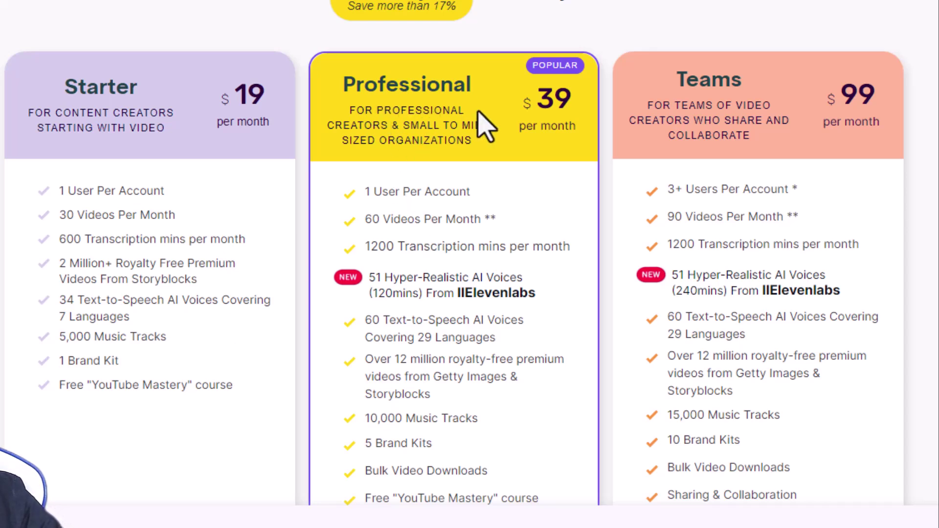
scroll(487, 126, down, 2)
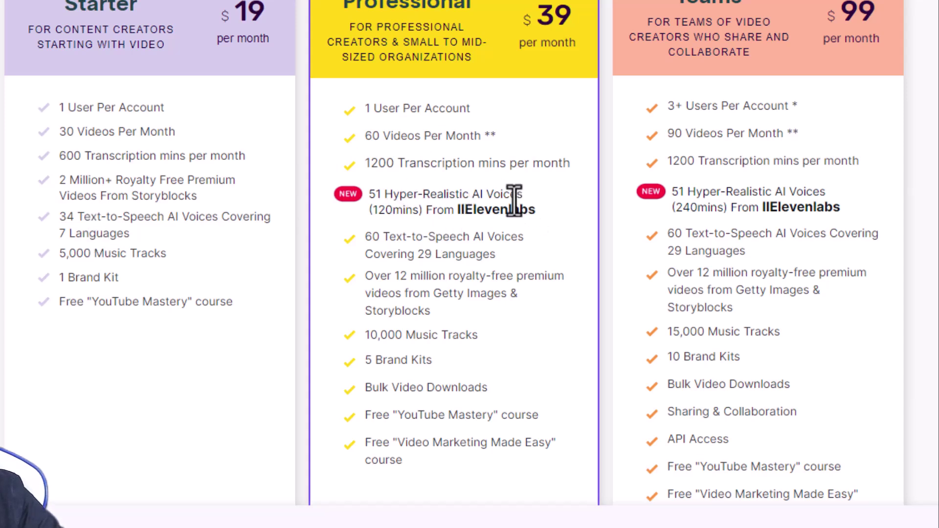
scroll(415, 142, down, 3)
scroll(416, 143, up, 4)
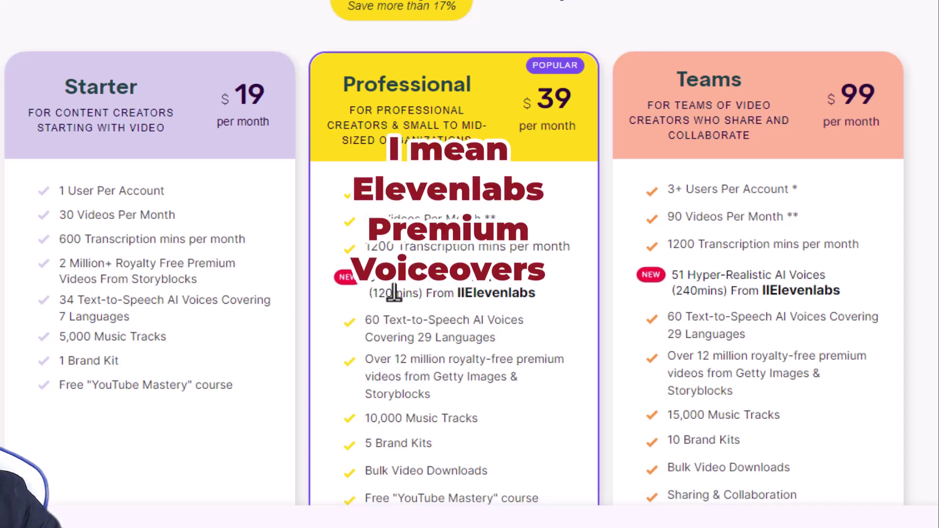
scroll(394, 293, down, 5)
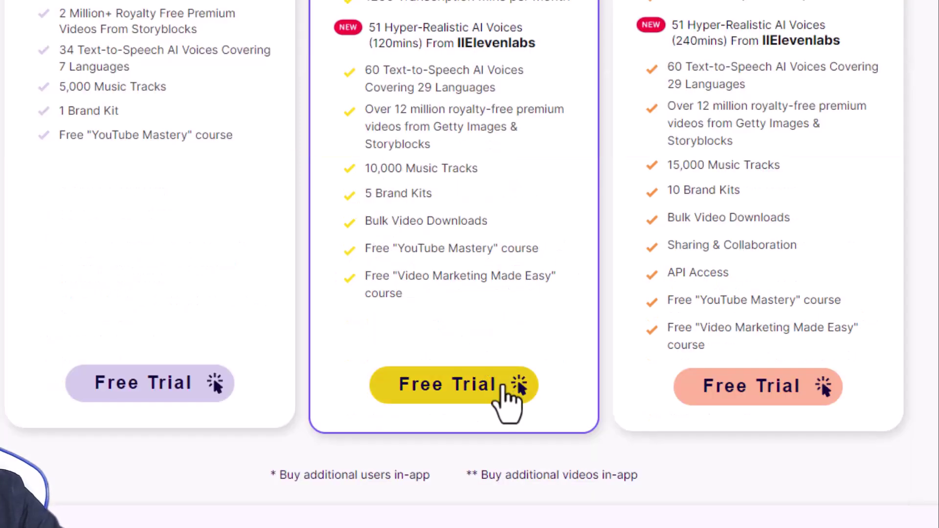
scroll(497, 289, up, 5)
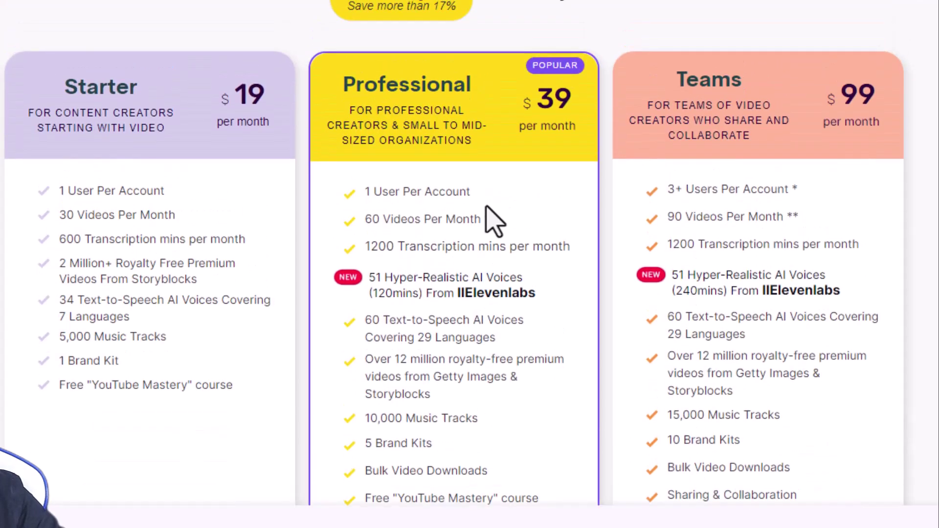
scroll(485, 216, down, 2)
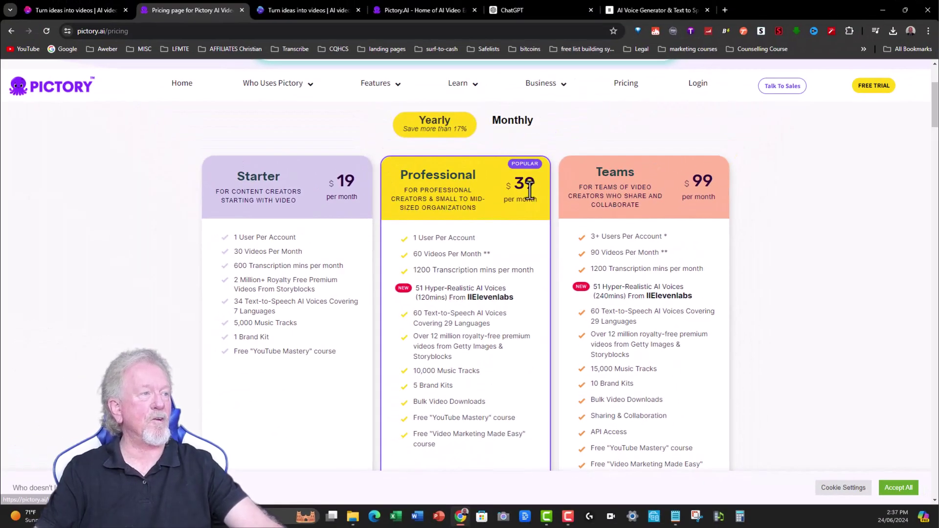
Check Pictory's monthly prices ($25, $49, $119), restore yearly billing, then return to invideo AI.
click(514, 129)
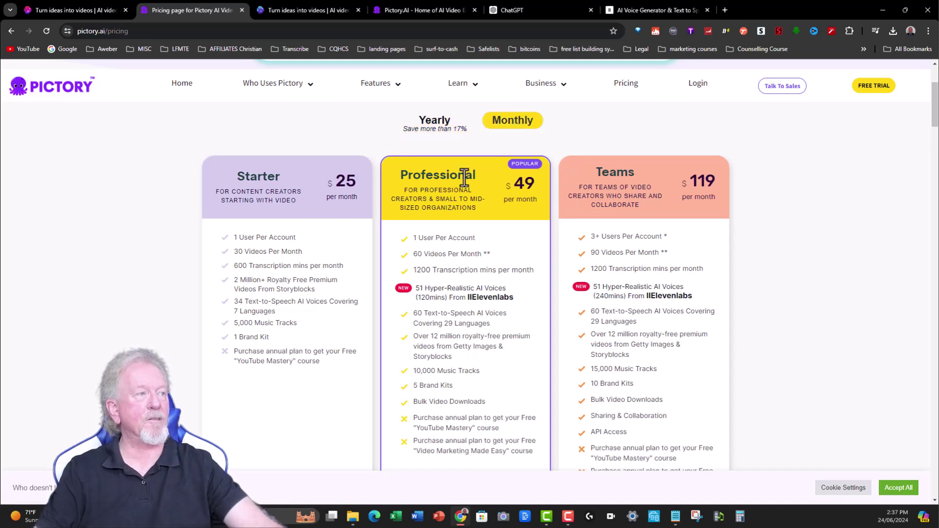
click(434, 125)
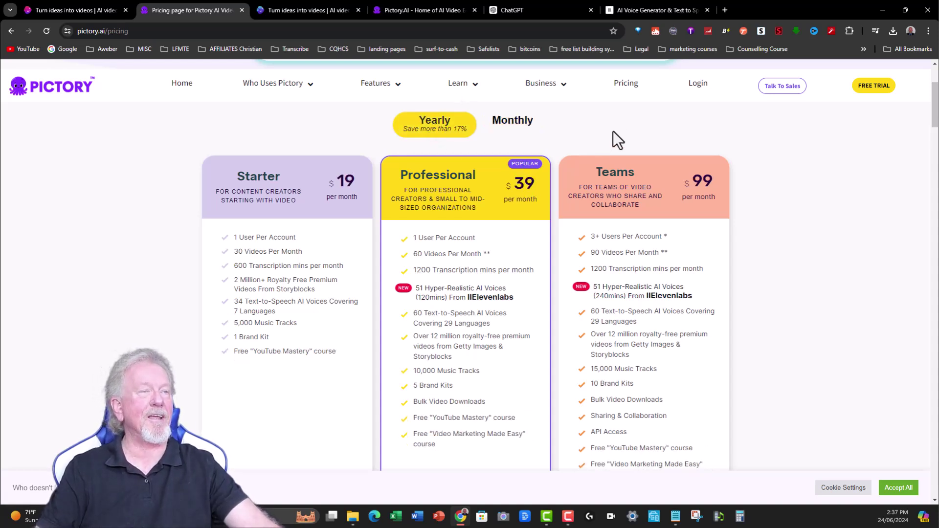
click(305, 7)
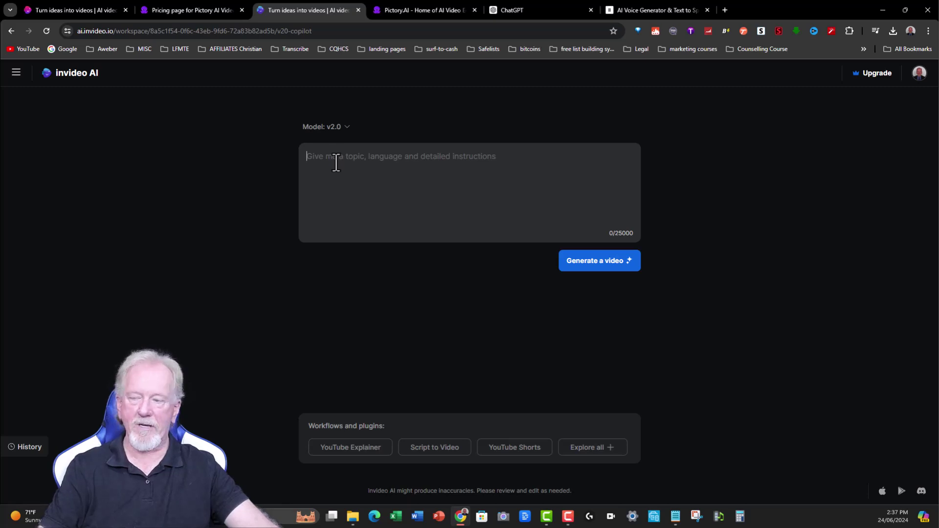
Paste the five-minute Stoicism script prompt into invideo AI and submit it for video generation.
click(386, 199)
text(Create A five Minute Video Script about: What is stoicism and how can we apply this philosophy today. Quote Ancient stoic philosophers like Marcus Aurelius, Epictetus and Senica to backup each main point. Speak about how to practically apply this philosophy to our lives today.)
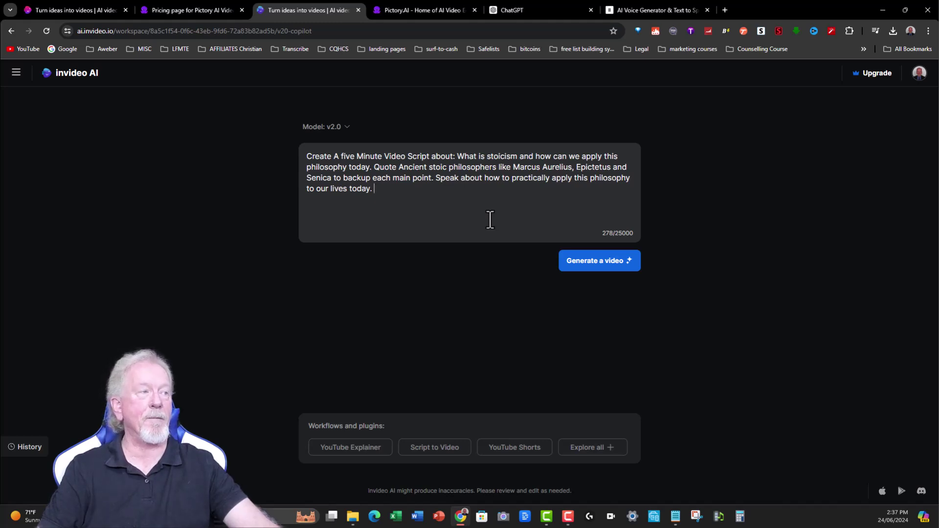
click(596, 263)
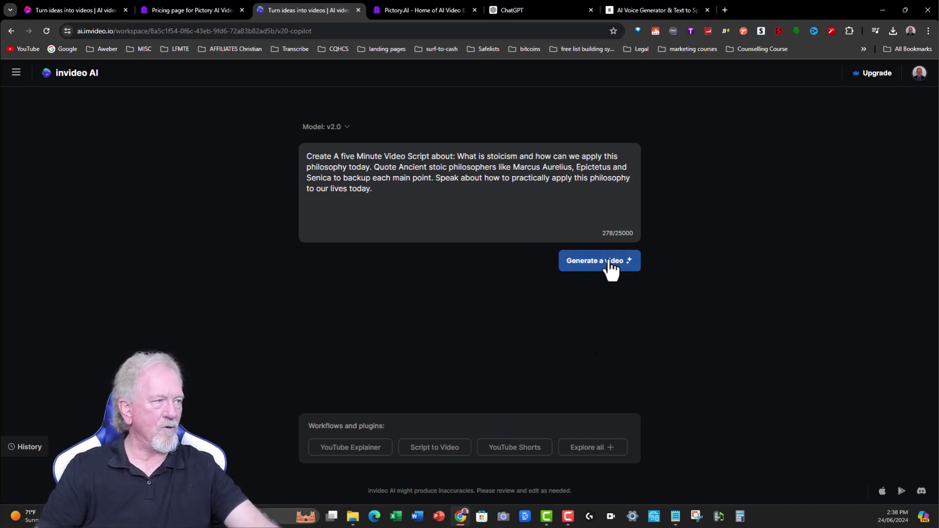
click(602, 264)
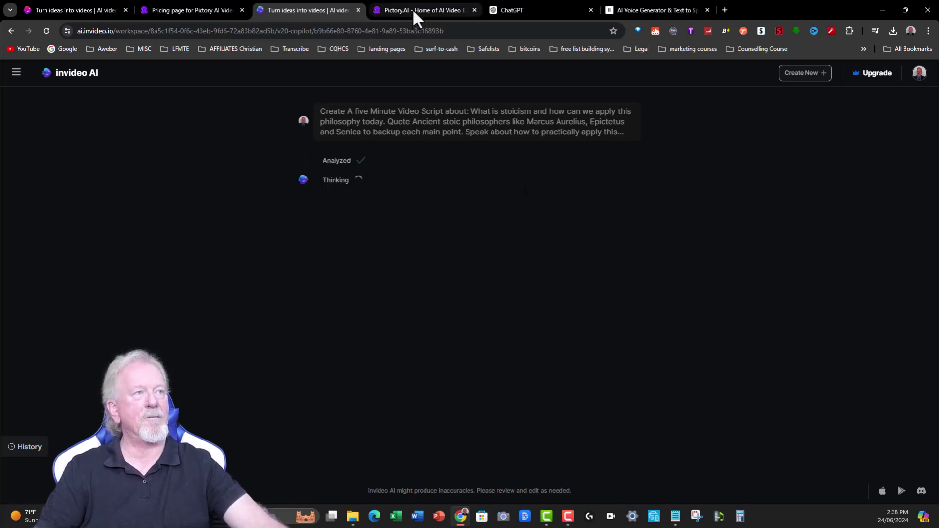
Set the audience to Self-improvement seekers, continue generation, and switch to Pictory's home page.
mouse_move(412, 8)
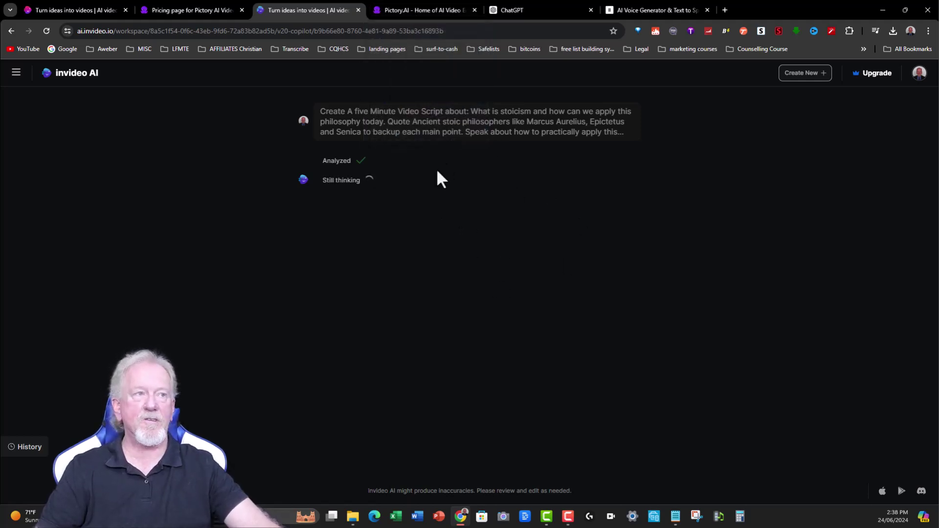
click(518, 139)
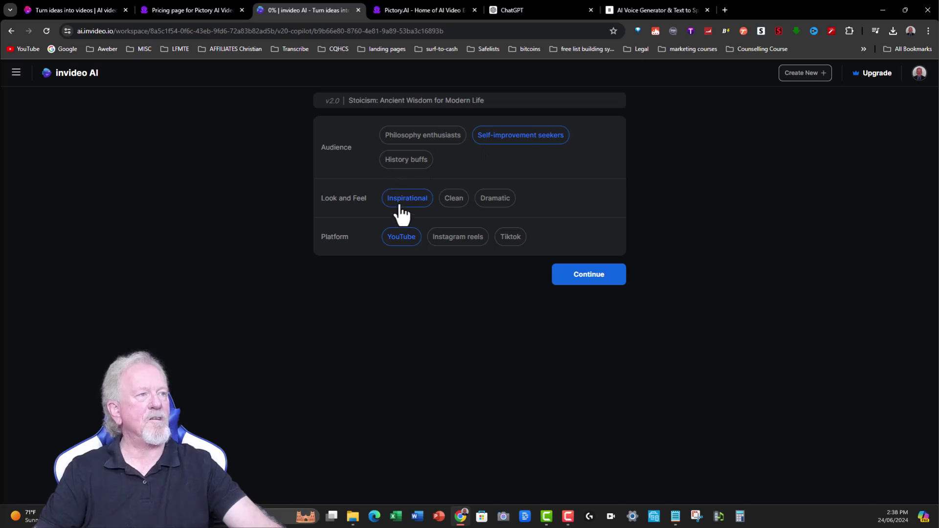
click(584, 285)
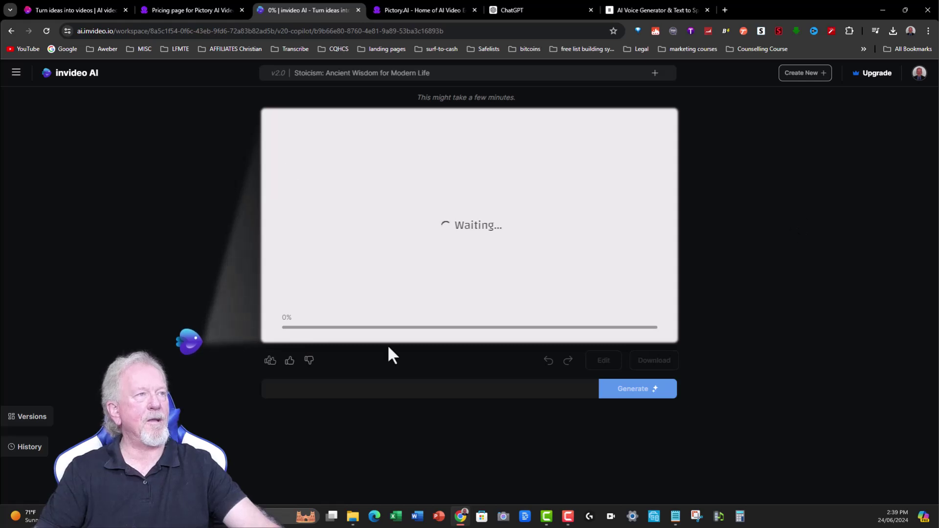
click(413, 7)
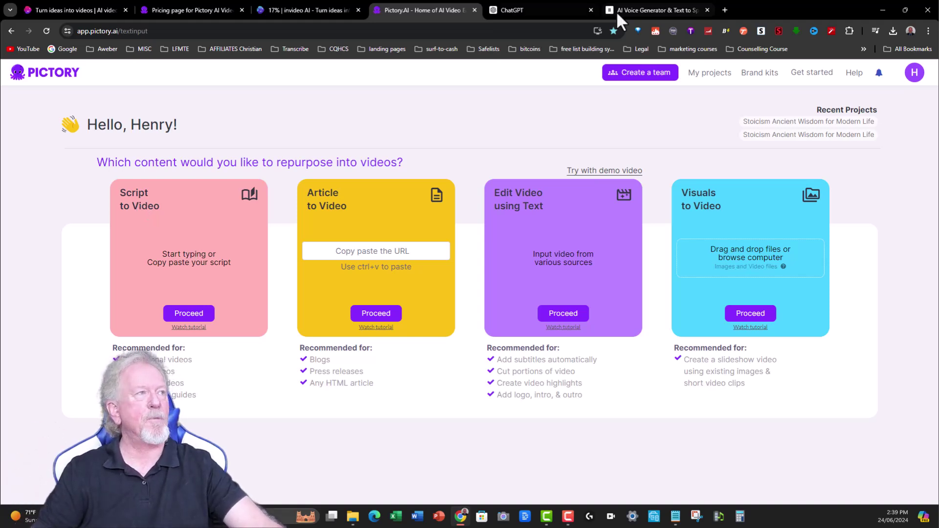
click(525, 8)
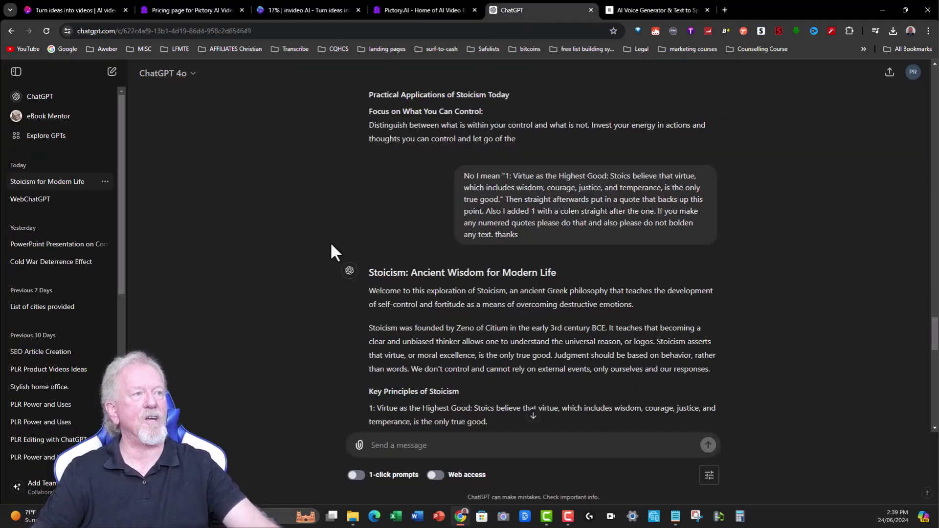
scroll(283, 220, down, 5)
scroll(293, 211, up, 3)
scroll(298, 205, down, 15)
scroll(298, 205, up, 10)
scroll(298, 205, down, 5)
scroll(298, 204, up, 8)
scroll(298, 204, down, 10)
scroll(299, 206, down, 20)
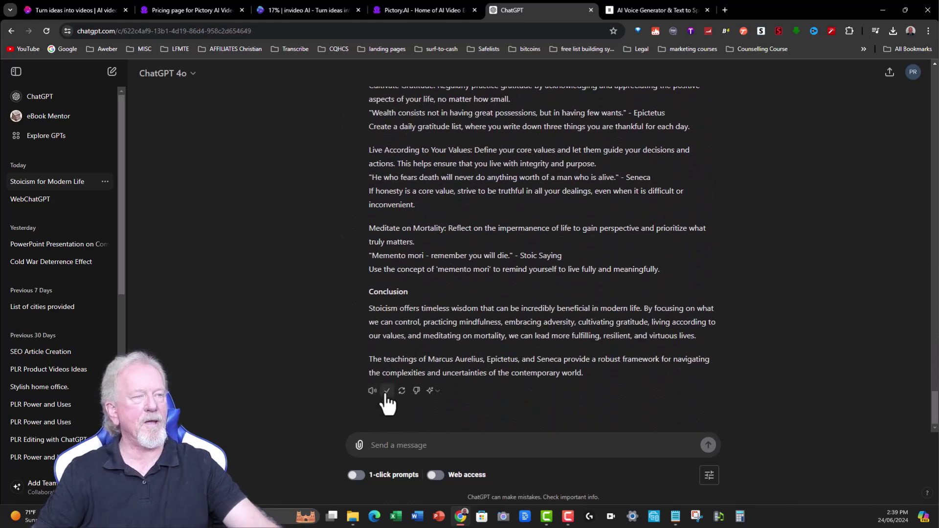
click(421, 10)
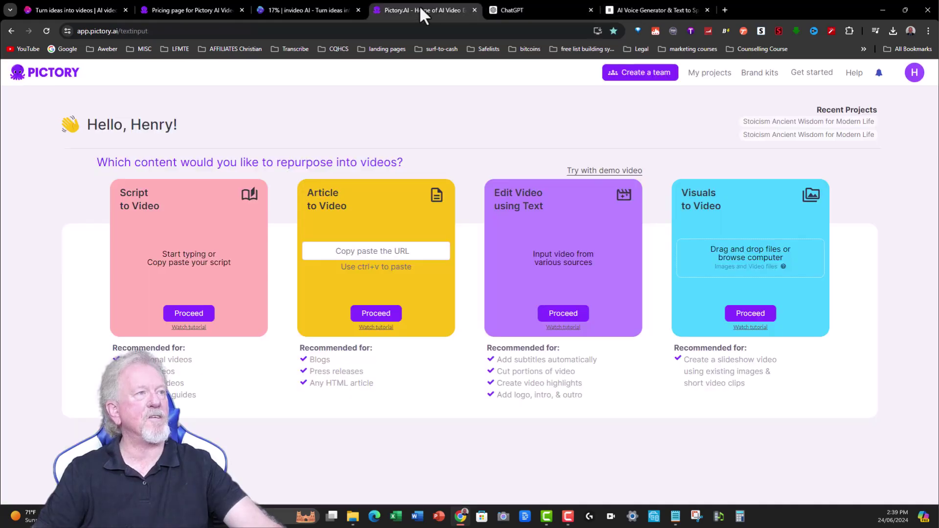
Start a Script to Video project and paste in the Stoicism script.
click(184, 316)
key(ctrl+v)
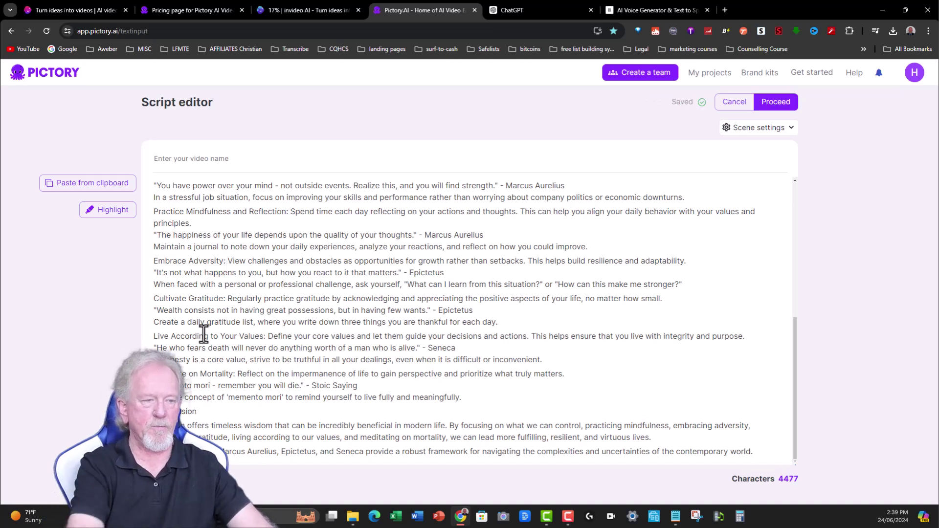
scroll(213, 321, up, 1)
scroll(213, 321, up, 2)
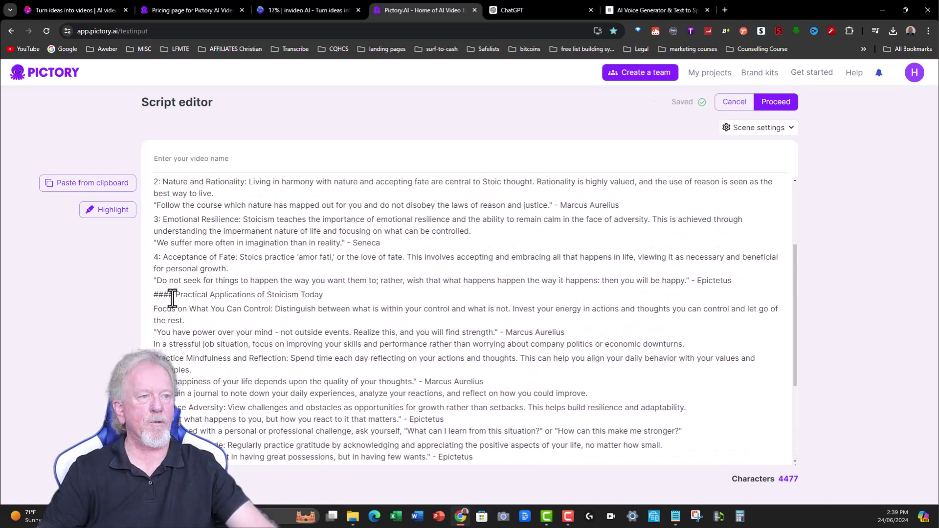
Strip the ###/#### marks from the headings and add full stops after the title and Key Principles.
drag(175, 294, 153, 295)
key(BackSpace)
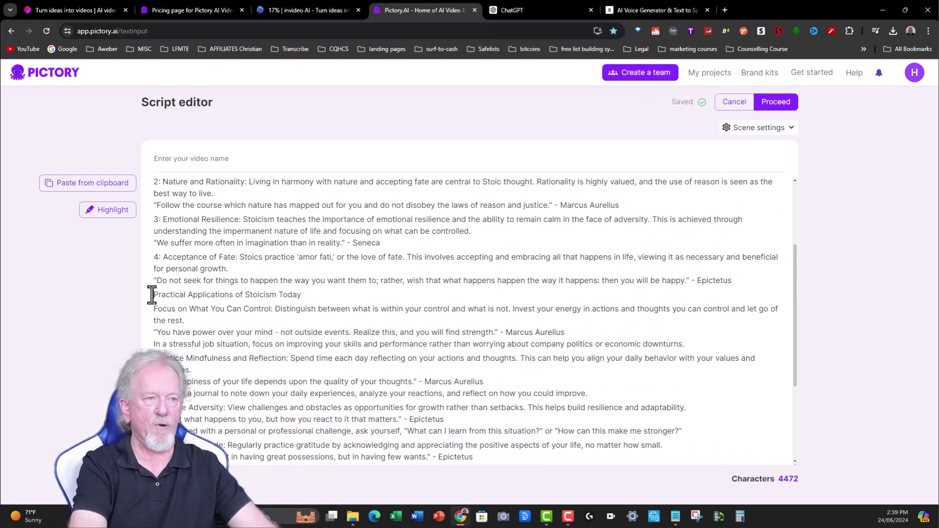
scroll(208, 300, up, 3)
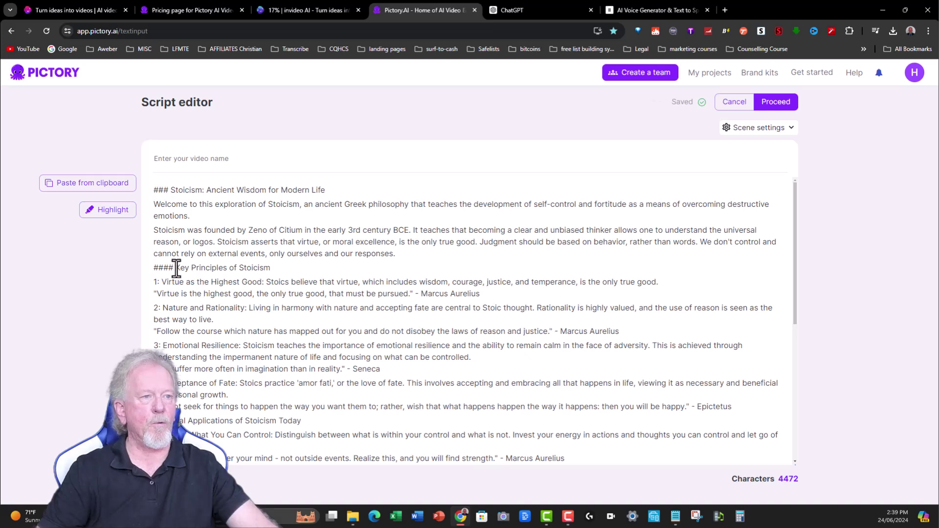
drag(175, 268, 153, 268)
key(BackSpace)
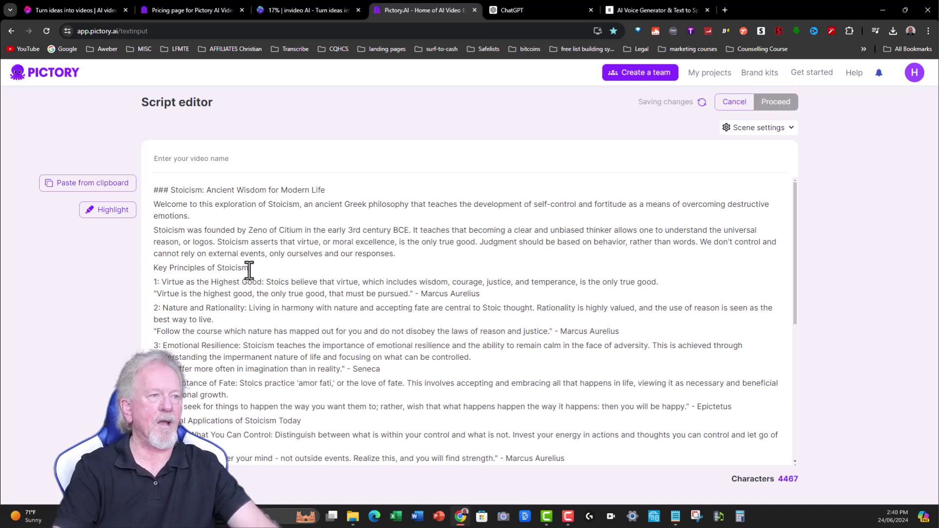
click(256, 266)
text(.)
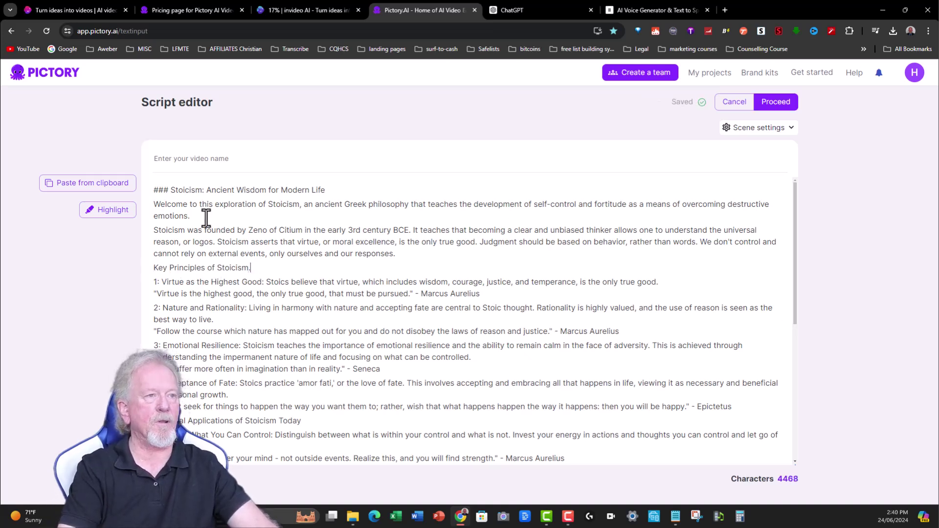
drag(169, 190, 151, 190)
key(BackSpace)
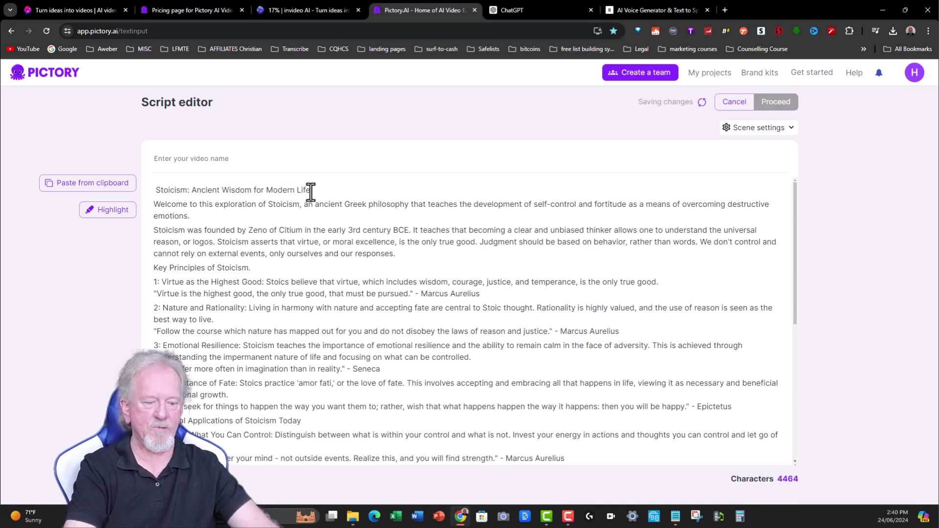
click(312, 191)
text(.)
Review the cleaned script and proceed to the storyboard.
scroll(293, 206, down, 1)
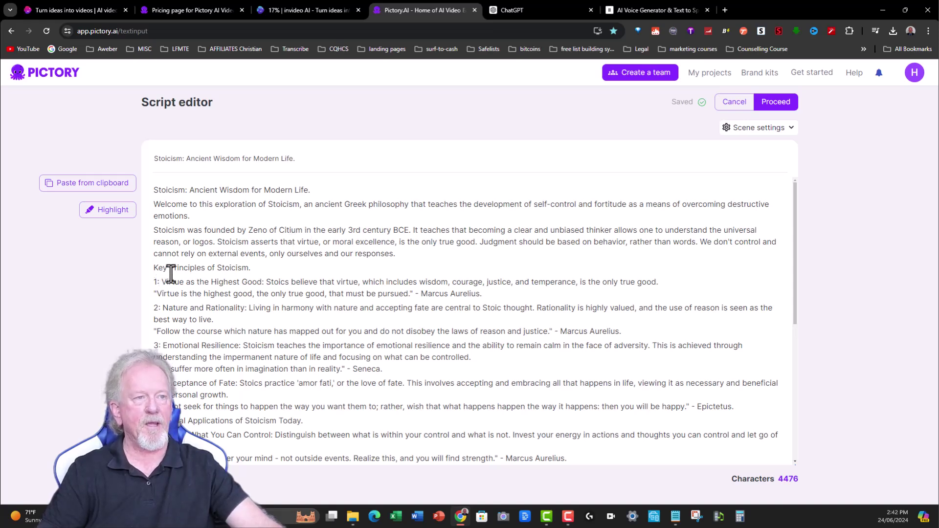
scroll(193, 268, down, 6)
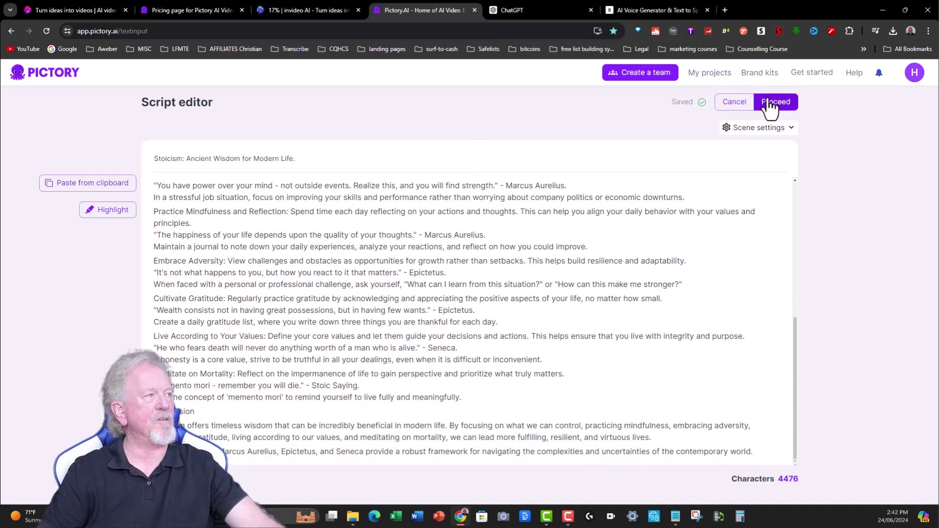
click(778, 104)
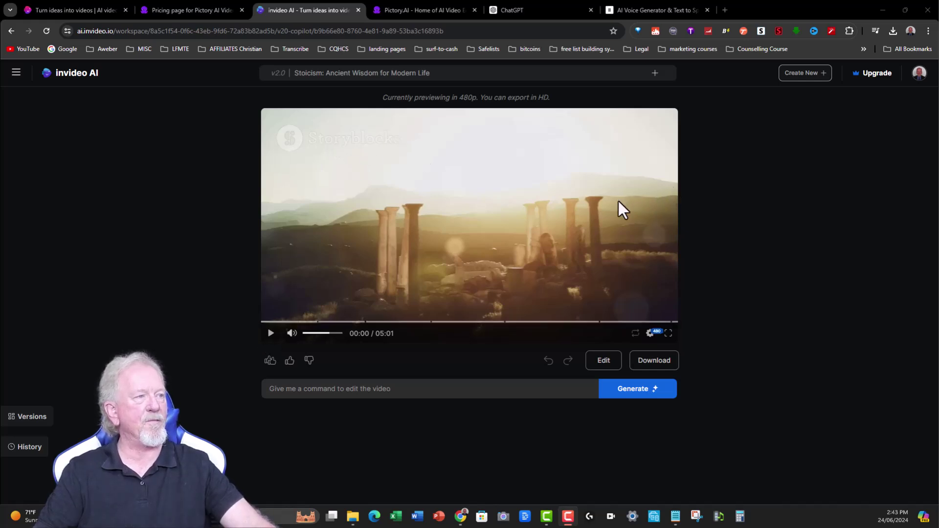
Play the Stoicism video preview and pause it at 00:13.
click(271, 334)
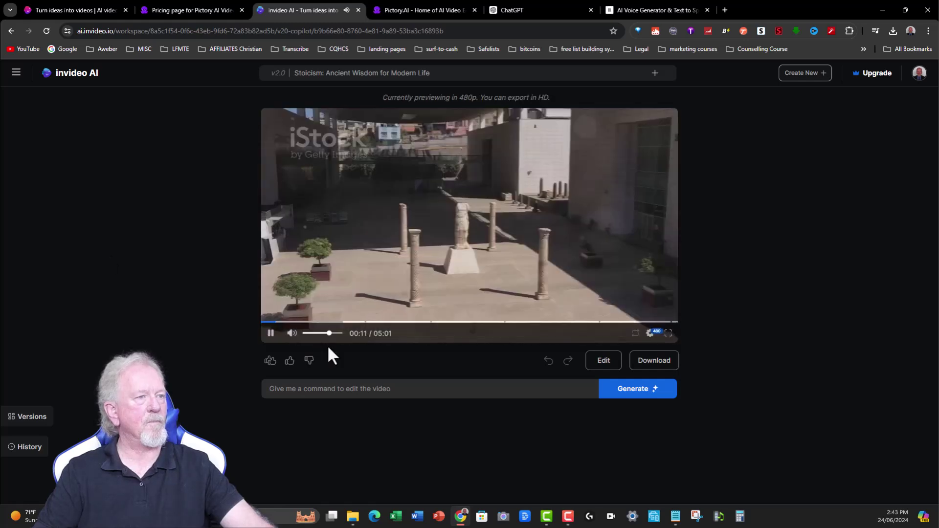
click(270, 334)
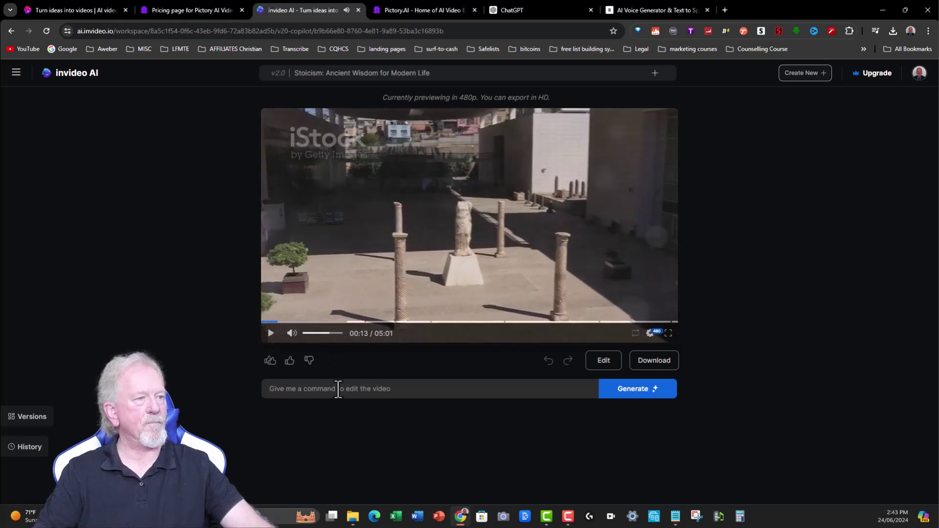
Untick Include premium stocks in the media editor and close it without applying.
click(605, 364)
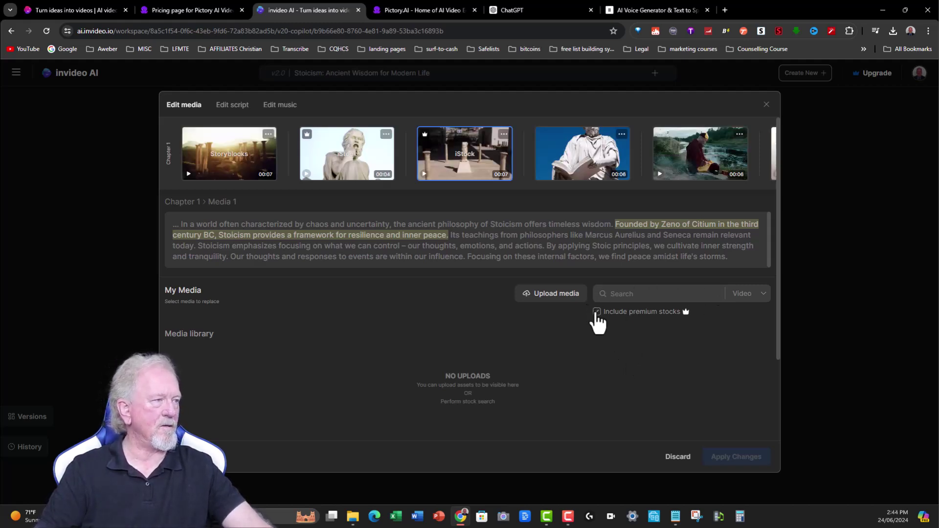
click(597, 312)
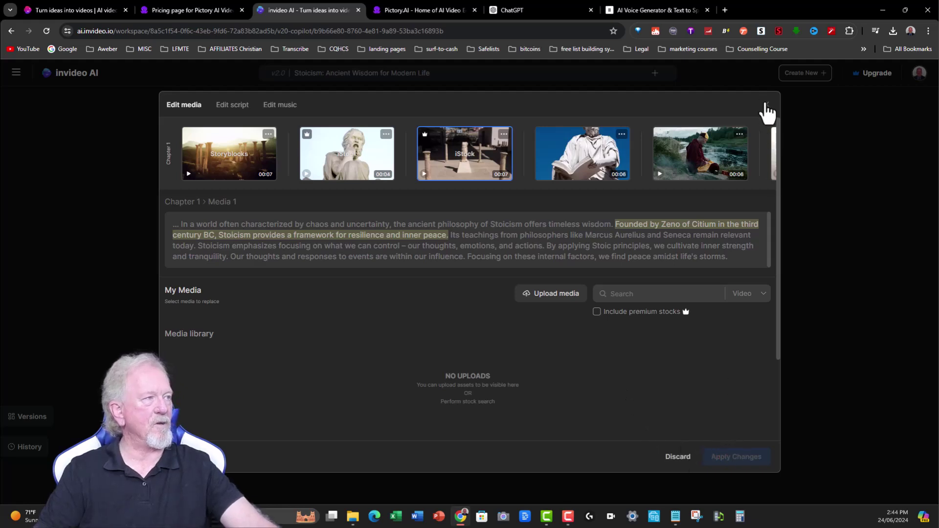
click(765, 105)
Ask invideo AI to replace all iStock videos and images with Storyblocks video.
click(287, 389)
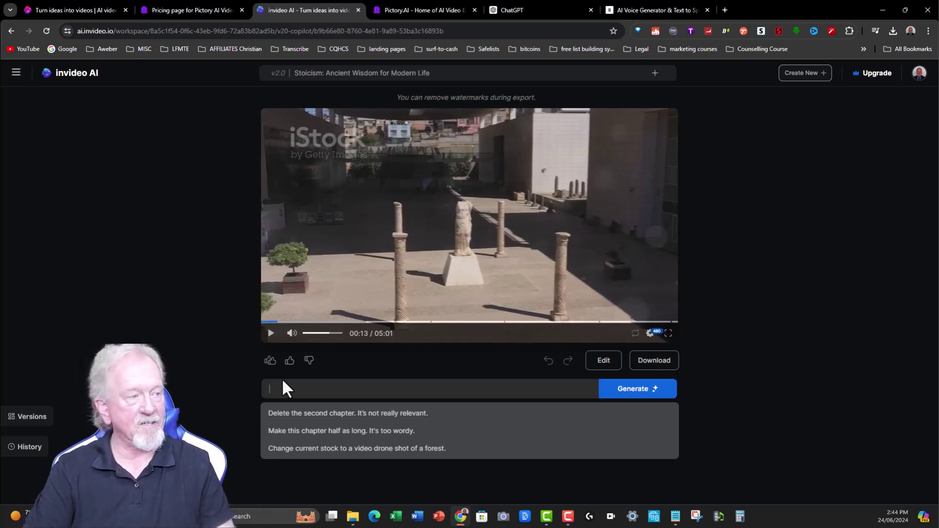
text(P)
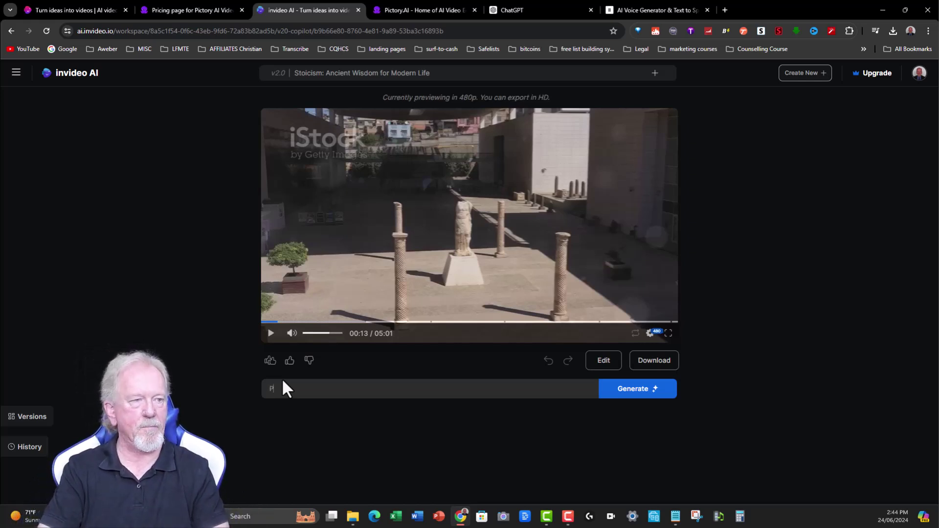
text(lease remove all Istock v)
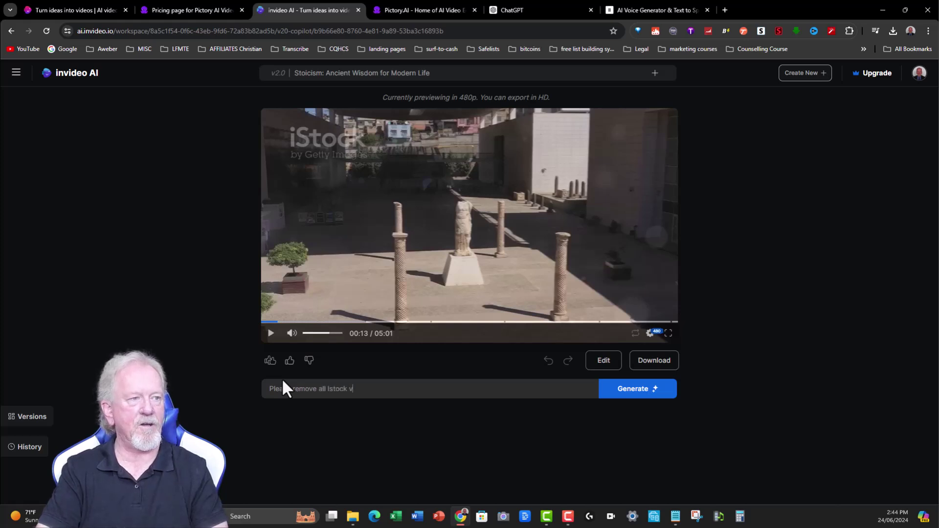
text(ideos and images and )
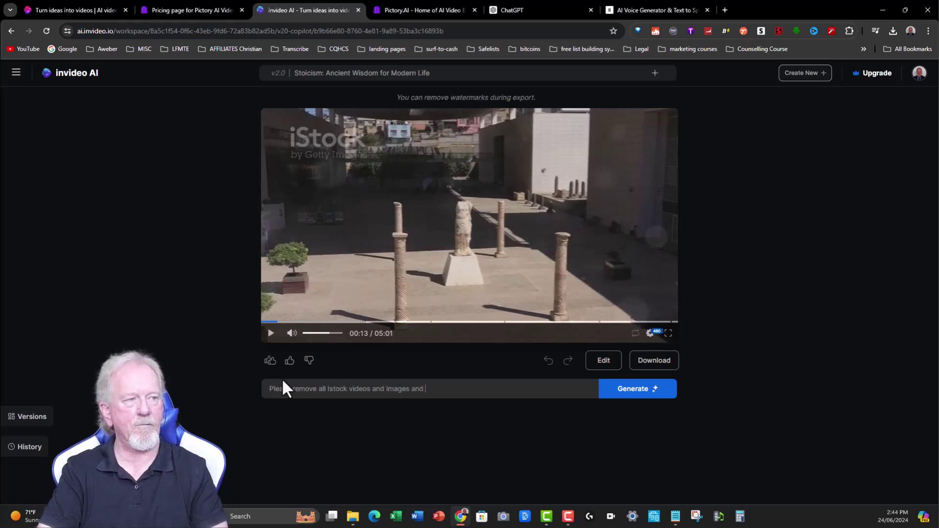
text(replace them with the storyblock videos)
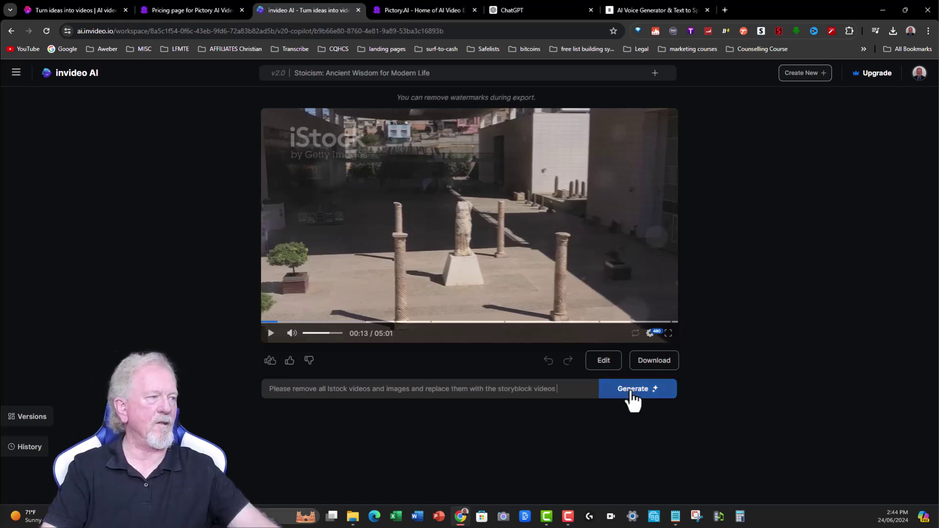
click(631, 392)
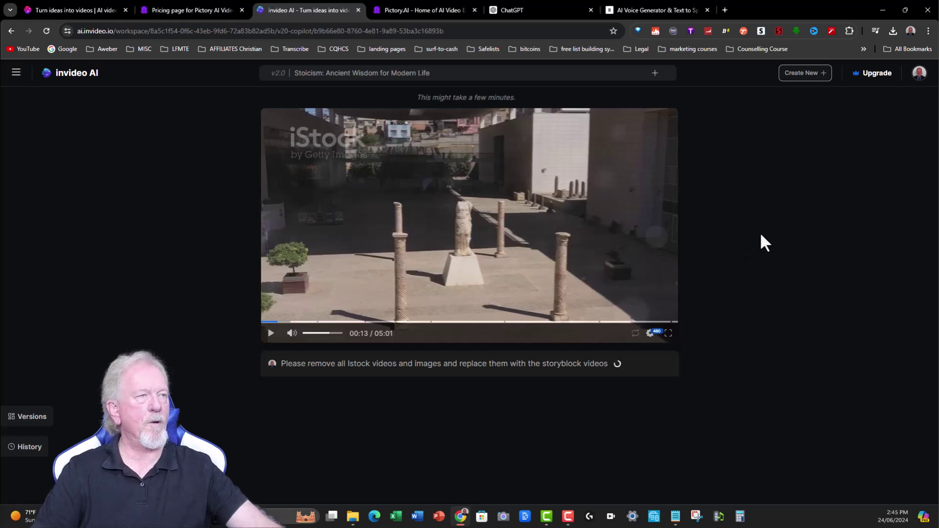
In Pictory's storyboard audio settings, turn the background music volume down to 0%.
click(409, 10)
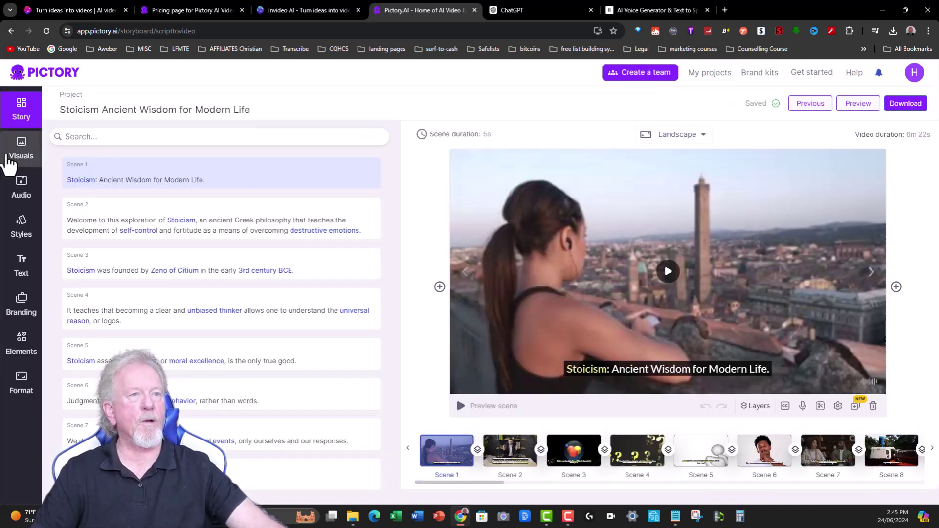
click(20, 192)
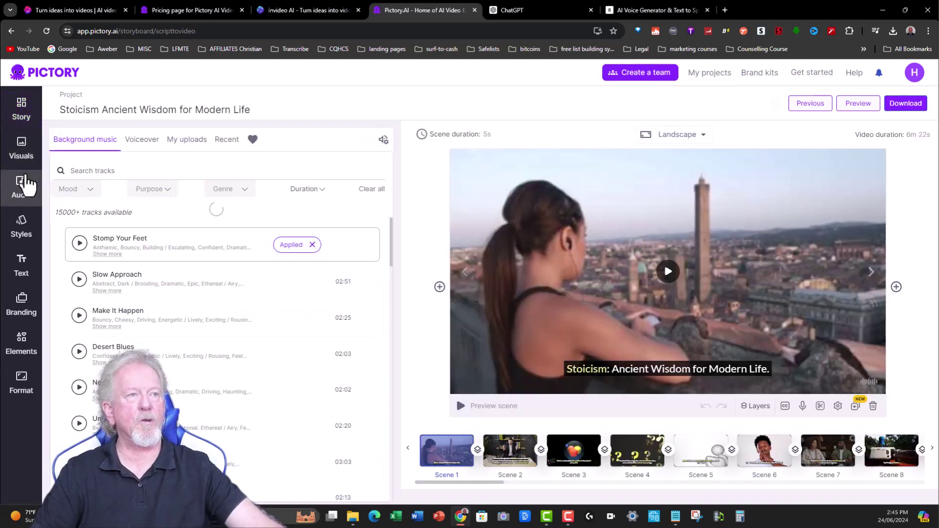
click(383, 140)
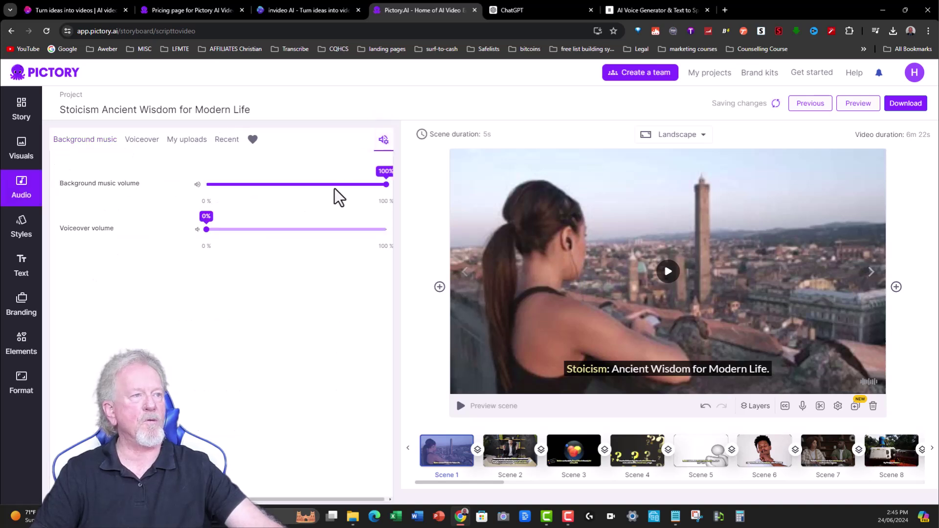
drag(386, 184, 158, 192)
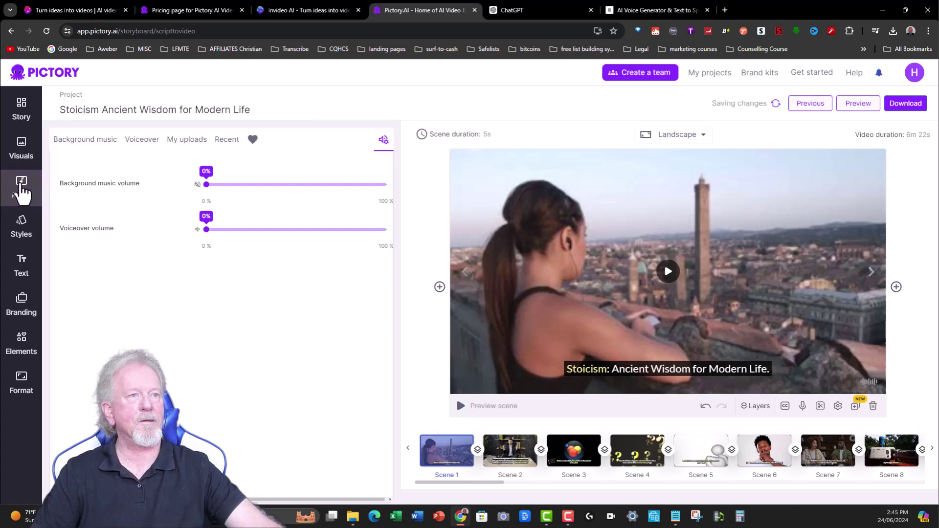
Show the voiceover voices and bring up the options for adding a voice-over.
click(75, 143)
click(141, 146)
click(803, 406)
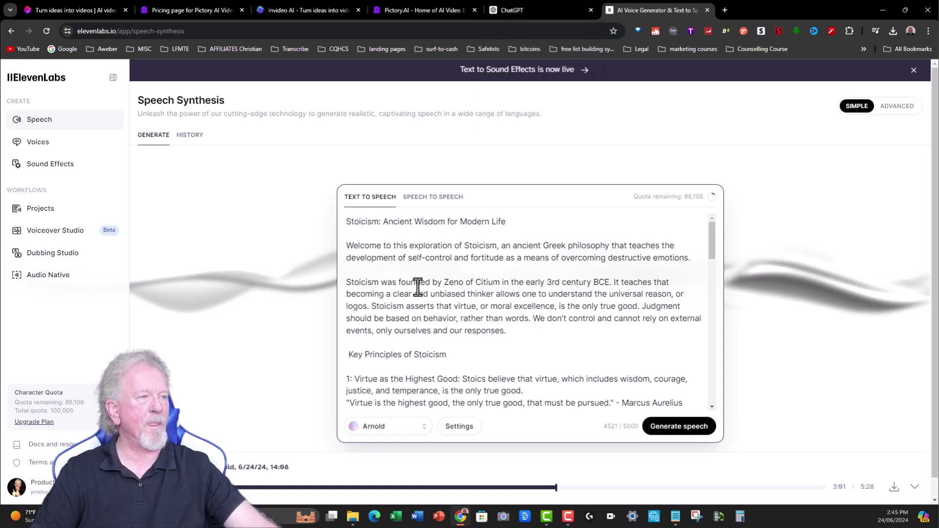
Replay the ElevenLabs Arnold voiceover of the Stoicism script from 0:00, then return to Pictory.
scroll(366, 238, down, 6)
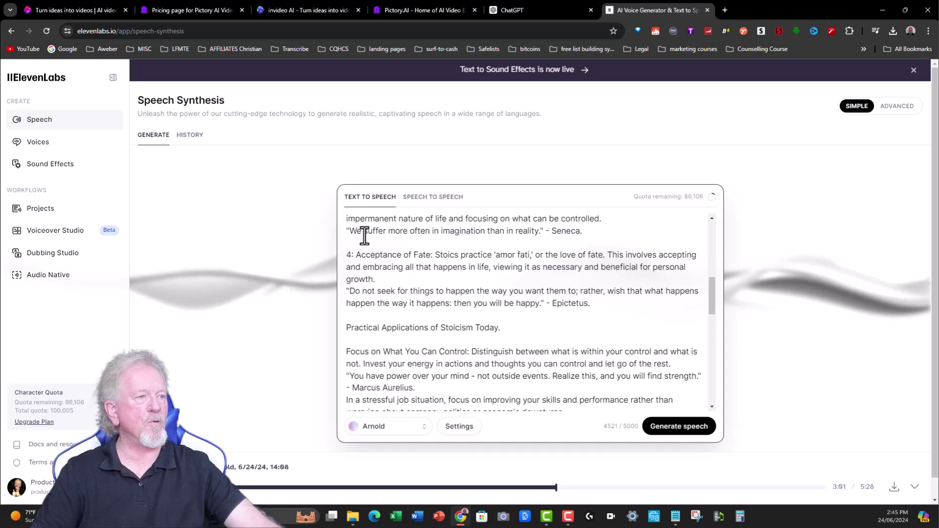
scroll(364, 236, down, 7)
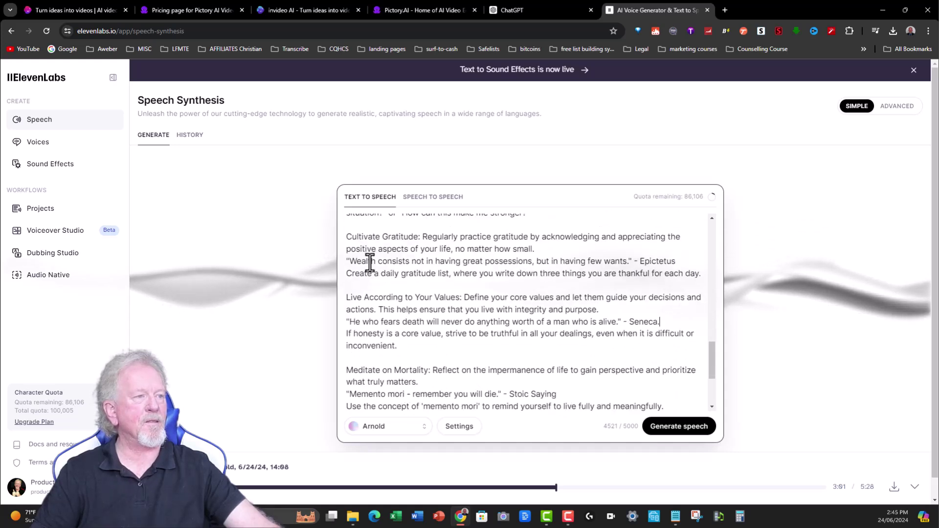
scroll(371, 262, down, 3)
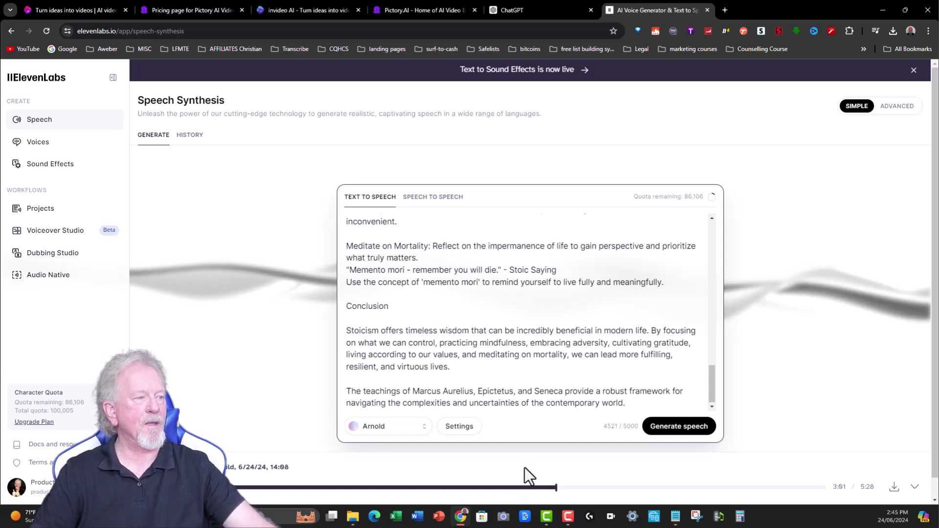
drag(556, 488, 225, 489)
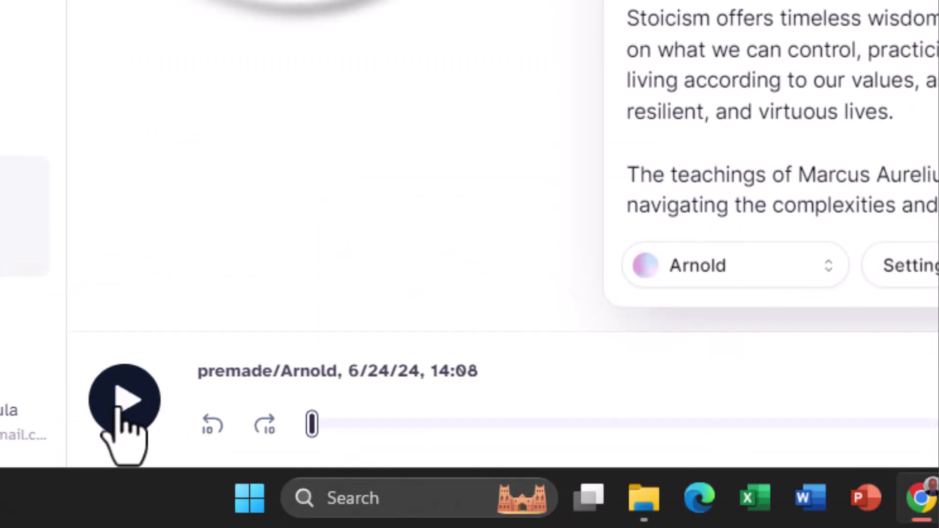
click(122, 402)
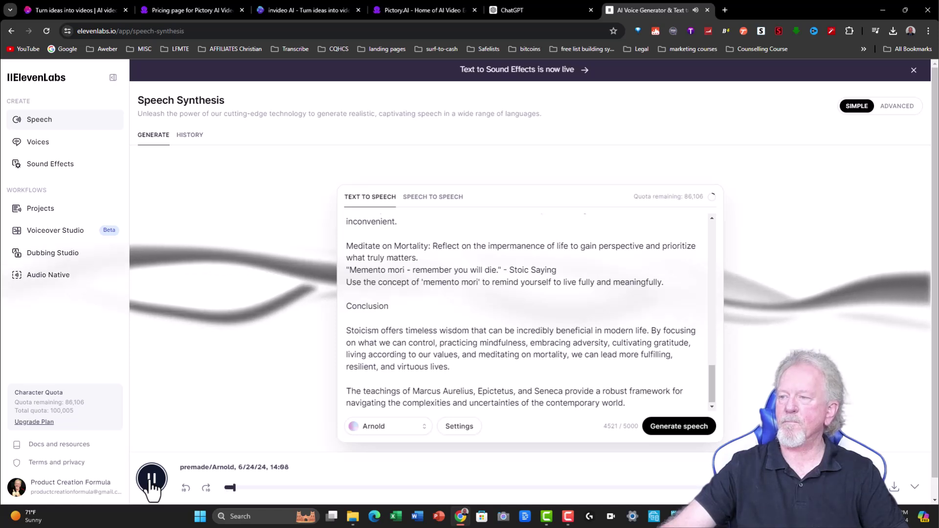
click(152, 482)
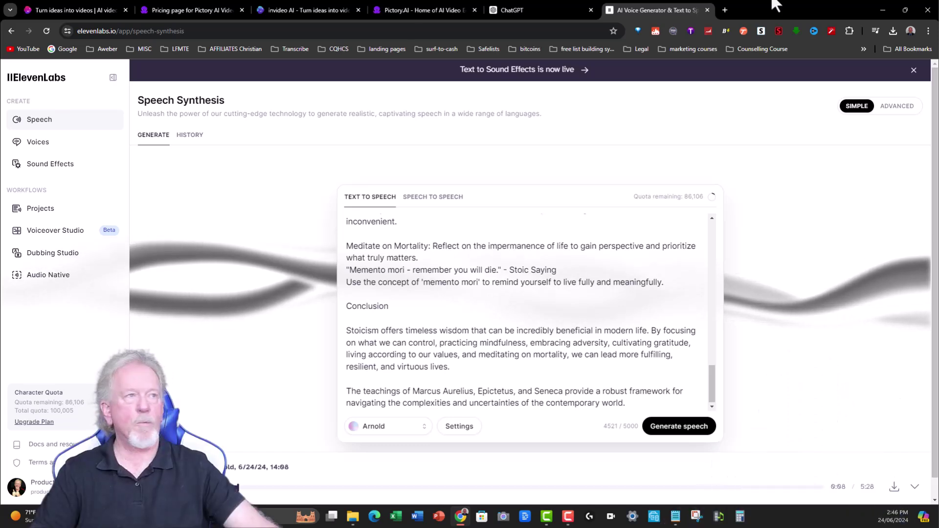
click(395, 11)
mouse_move(801, 414)
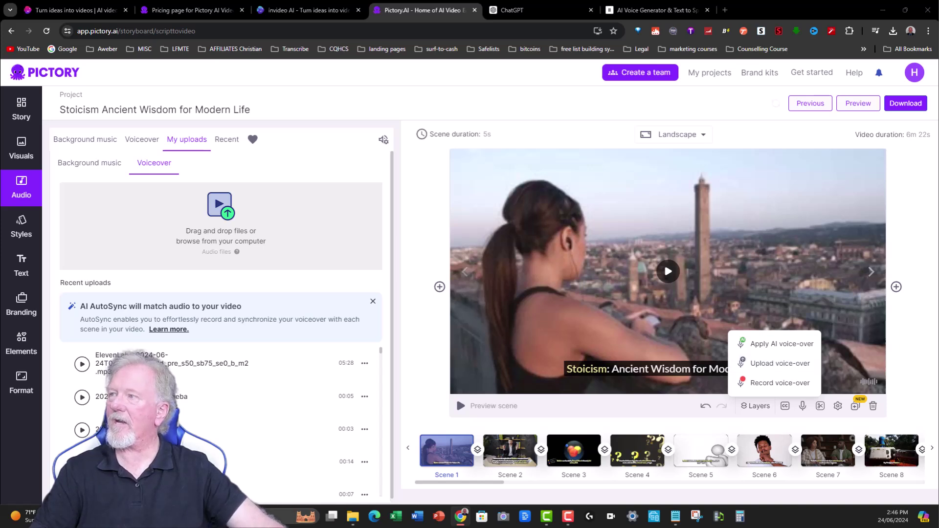
Upload the ElevenLabs mp3 voiceover and apply it to the entire video with AI AutoSync.
drag(173, 180, 228, 245)
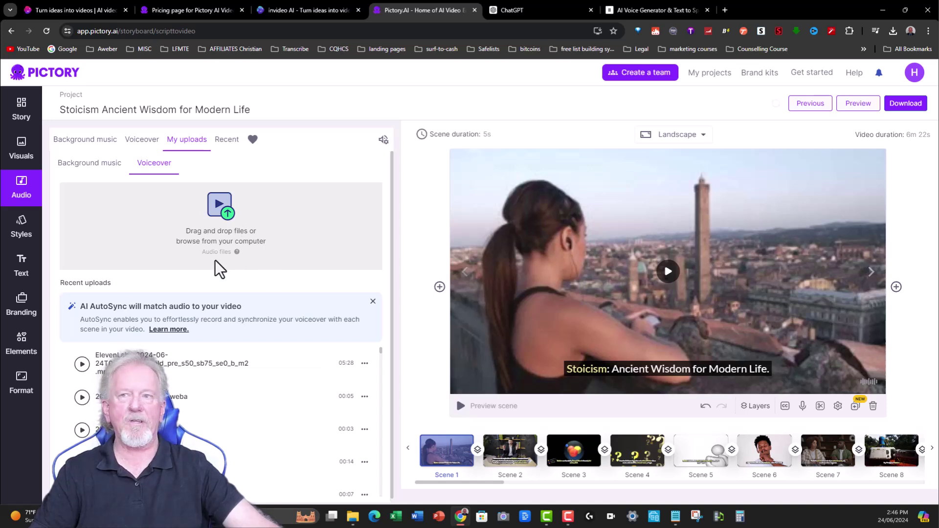
mouse_move(271, 367)
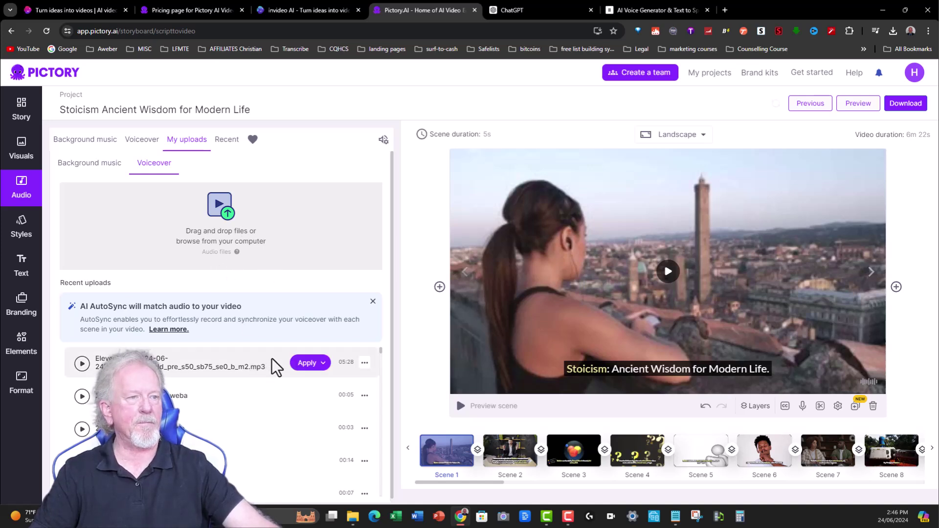
click(313, 366)
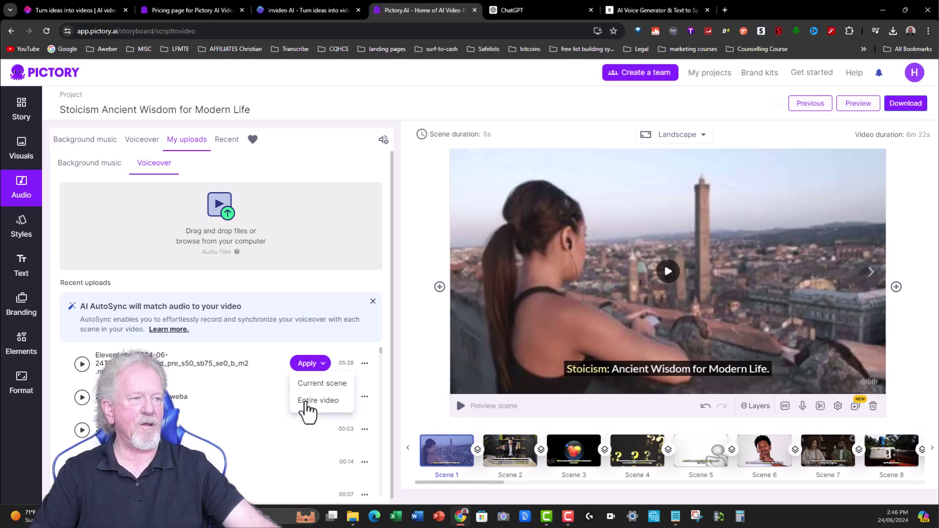
click(304, 401)
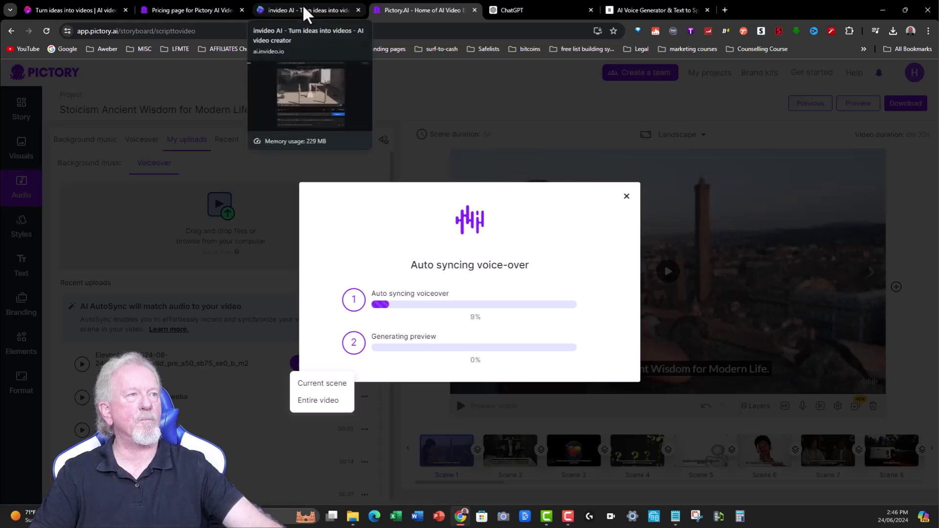
Play the invideo AI Stoicism video for comparison until 00:26, then check Pictory's sync progress.
click(304, 10)
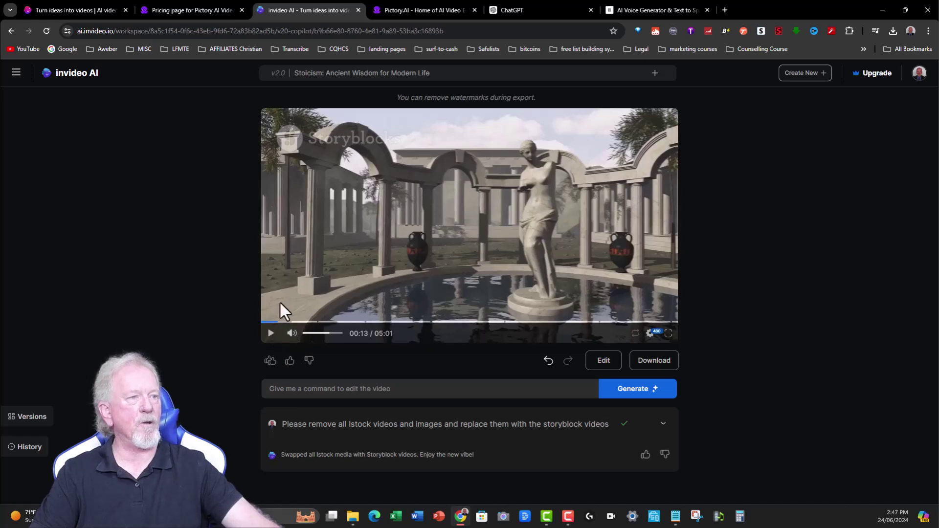
click(270, 334)
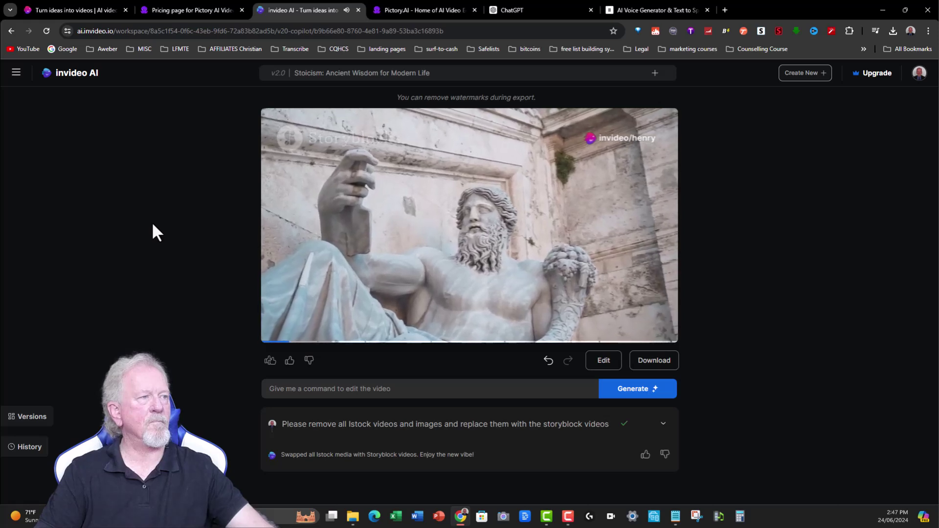
mouse_move(461, 255)
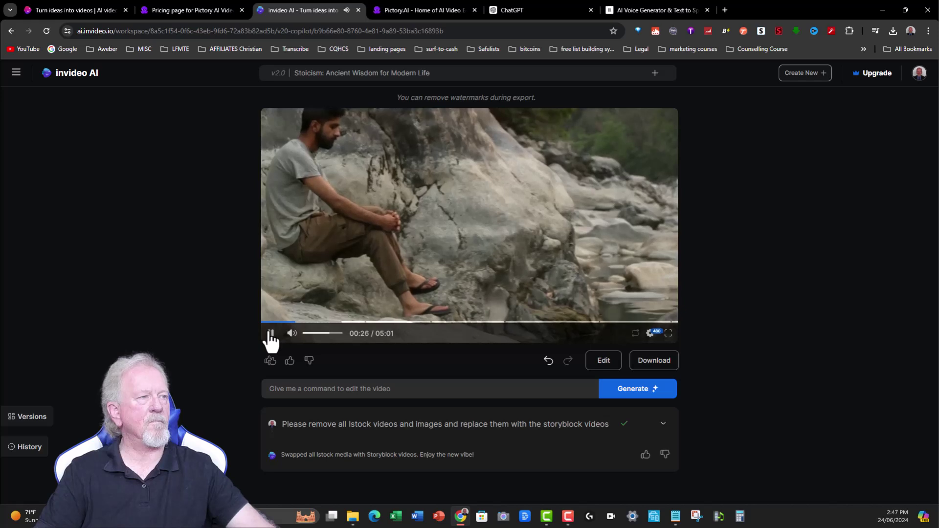
click(271, 334)
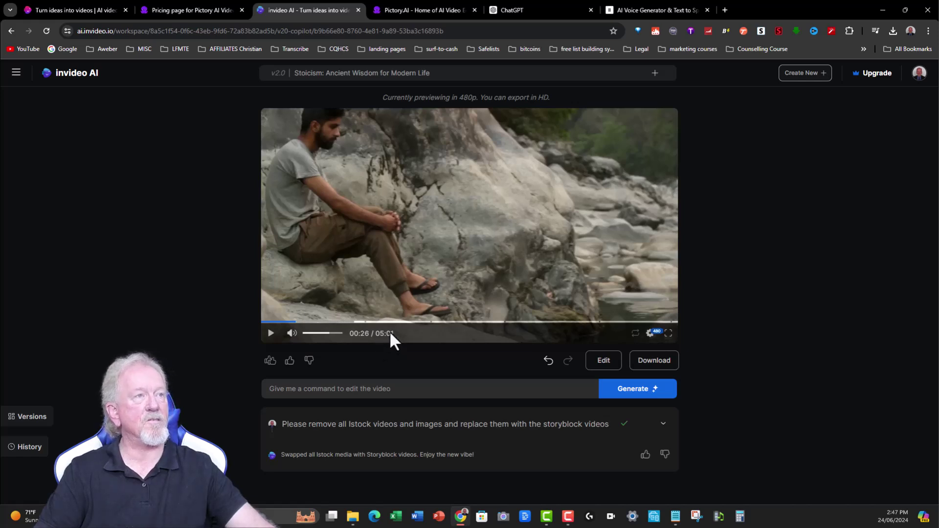
click(423, 9)
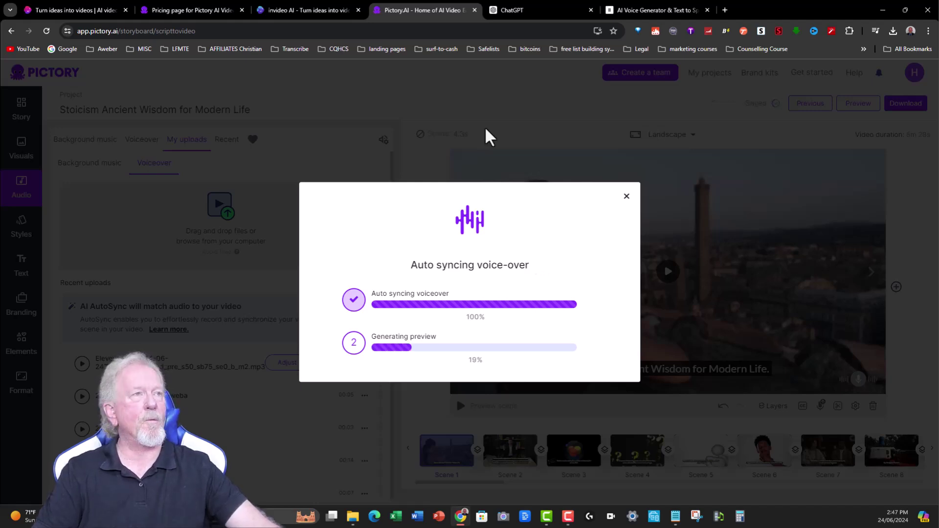
Bring the invideo AI Stoicism video, paused at 00:26, back to the front.
click(299, 7)
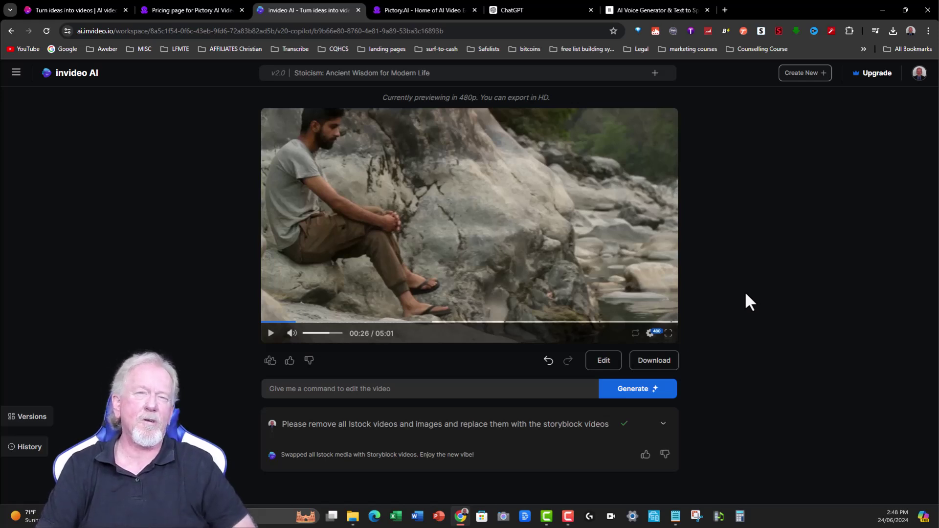
Preview Pictory's synced 5:28 Stoicism video up to 0:14, then close the preview.
click(434, 9)
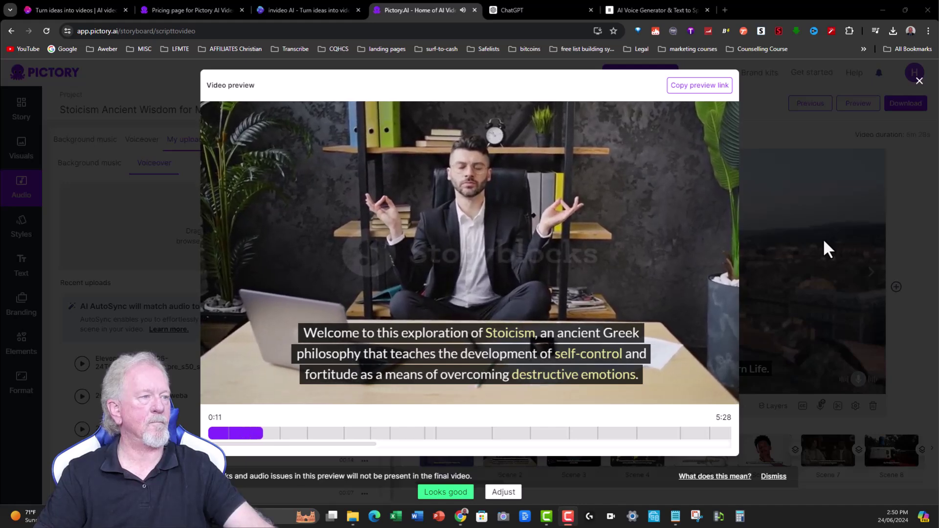
click(471, 257)
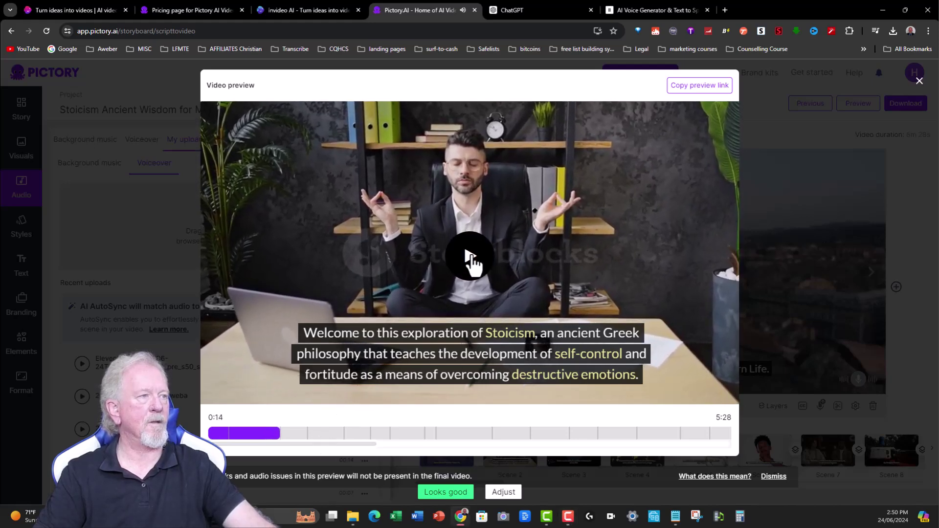
click(919, 82)
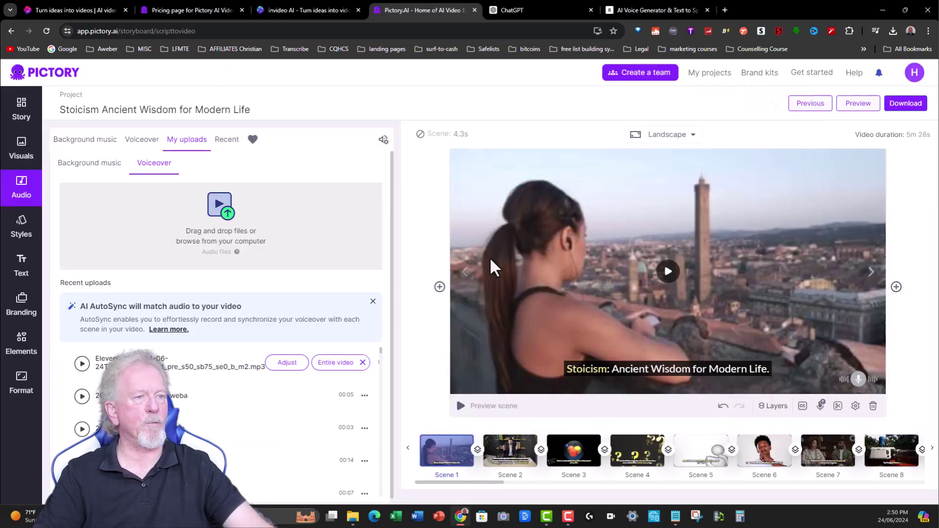
Hide the on-screen text in Scene 2 and apply that to all scenes.
click(870, 273)
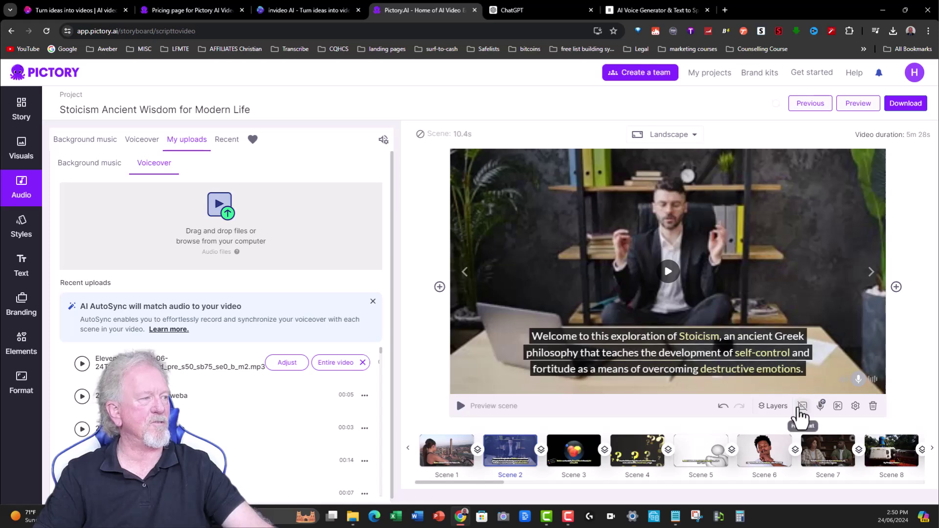
click(308, 10)
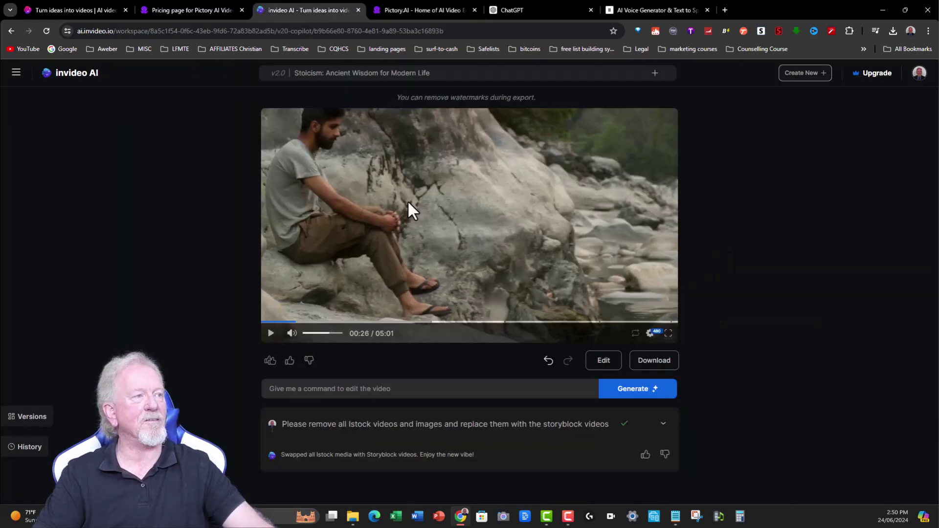
click(409, 10)
click(803, 407)
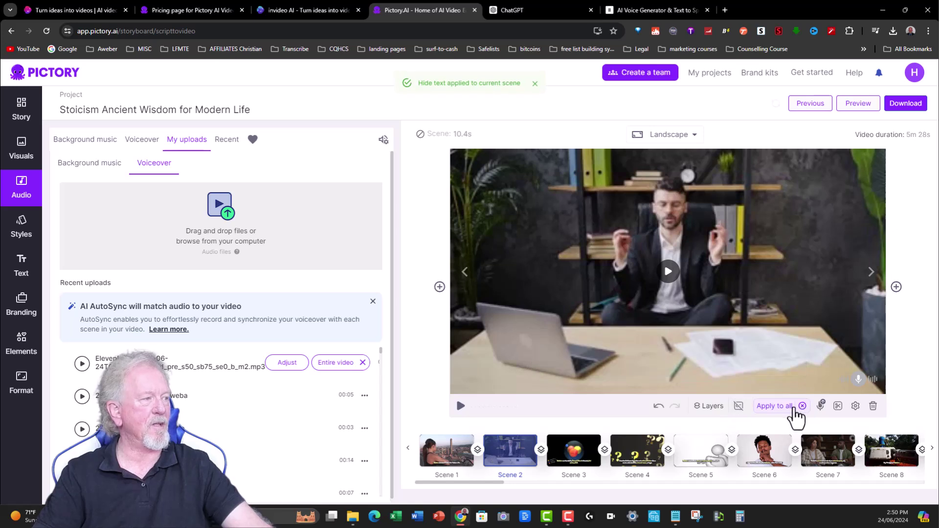
click(775, 410)
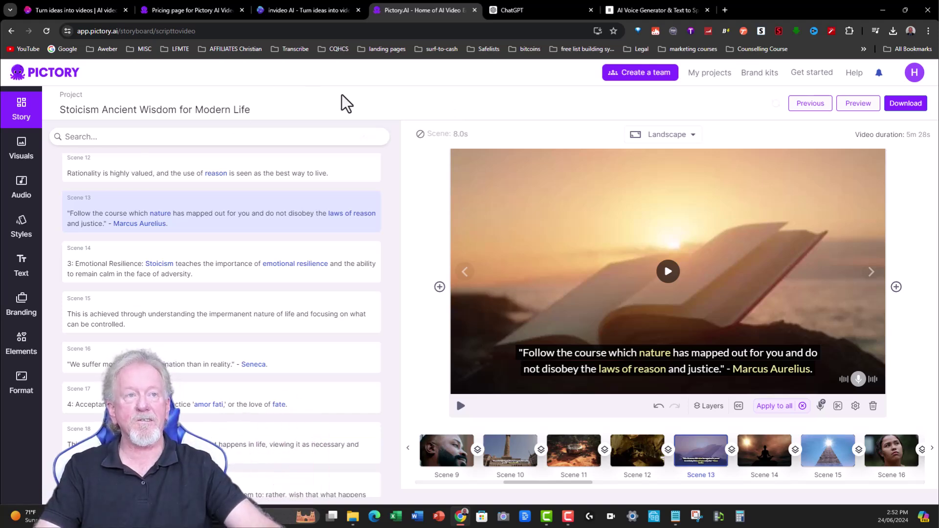
Scroll the Story scene list back to the top.
scroll(339, 189, up, 10)
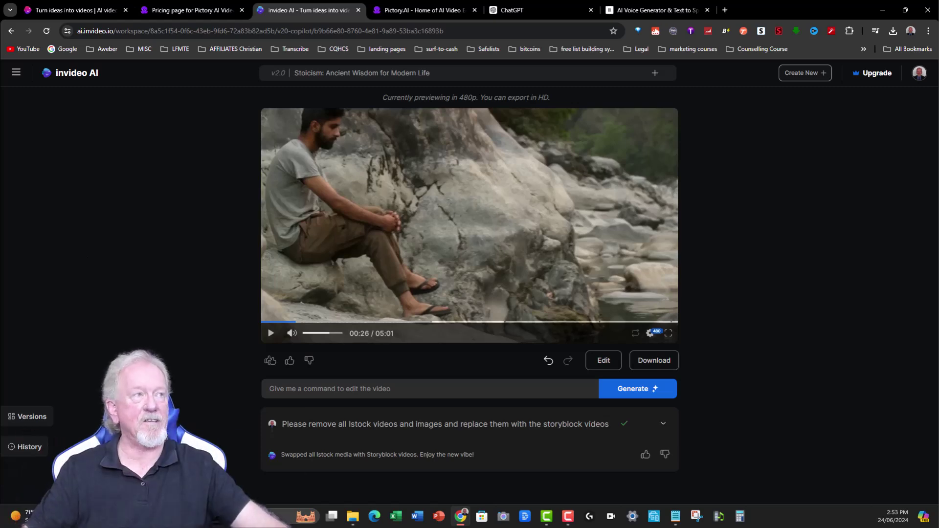
Read the conclusion of ChatGPT's Stoicism response, then return to the Pictory storyboard.
click(531, 10)
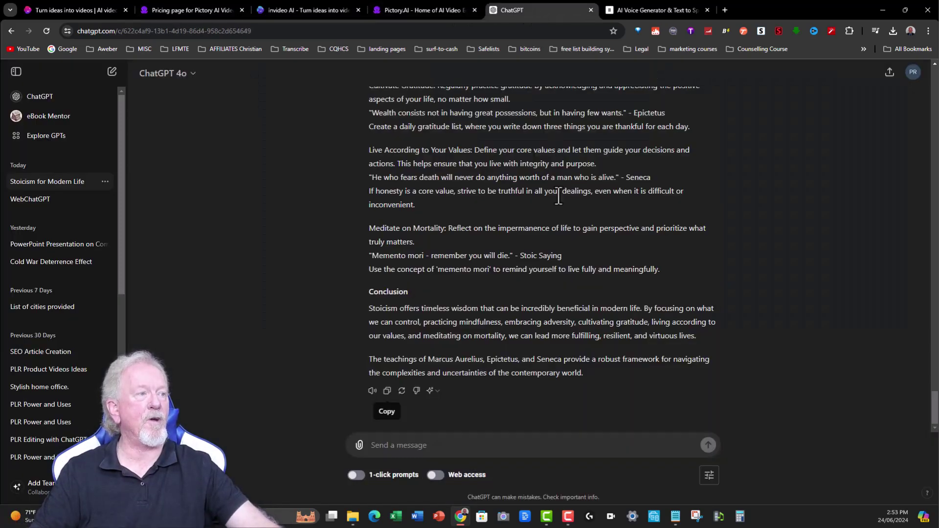
scroll(499, 220, up, 8)
scroll(505, 227, down, 7)
scroll(505, 227, down, 1)
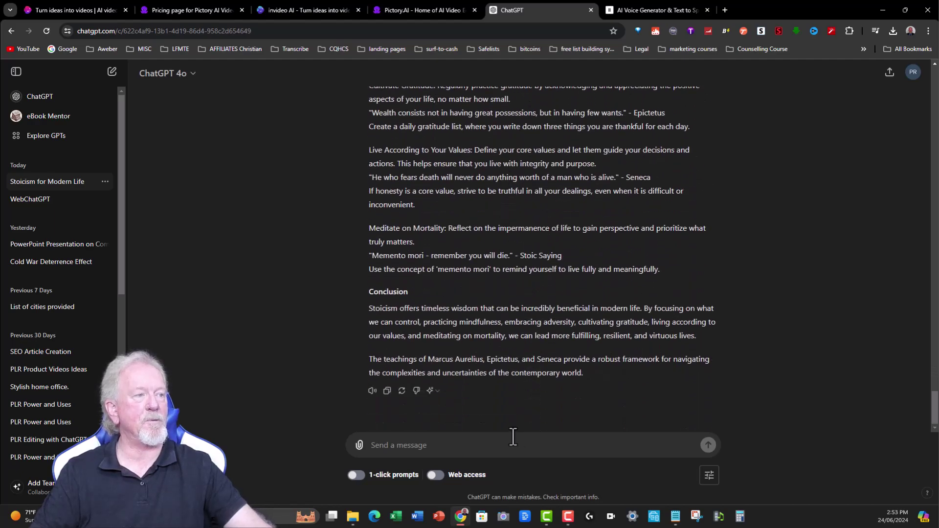
click(433, 7)
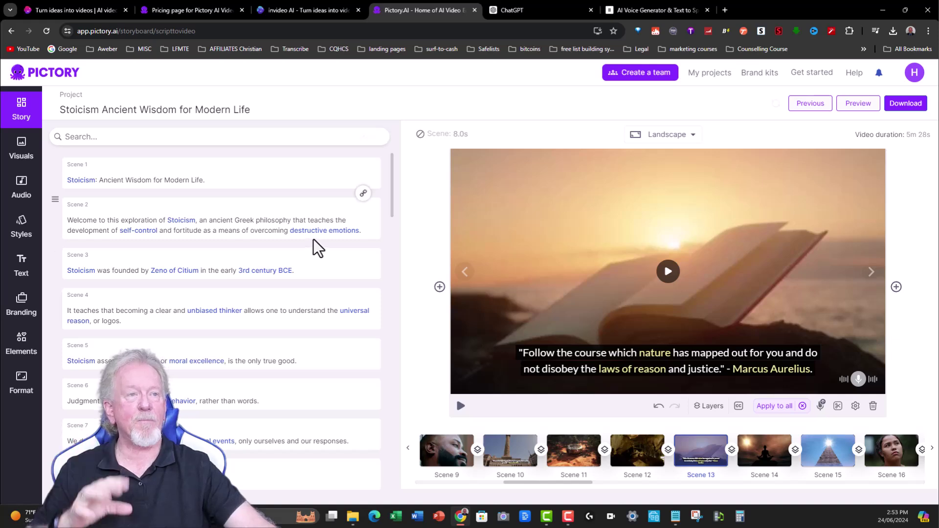
Look over invideo AI's edit-command suggestions, then move to Pictory's pricing page.
click(298, 10)
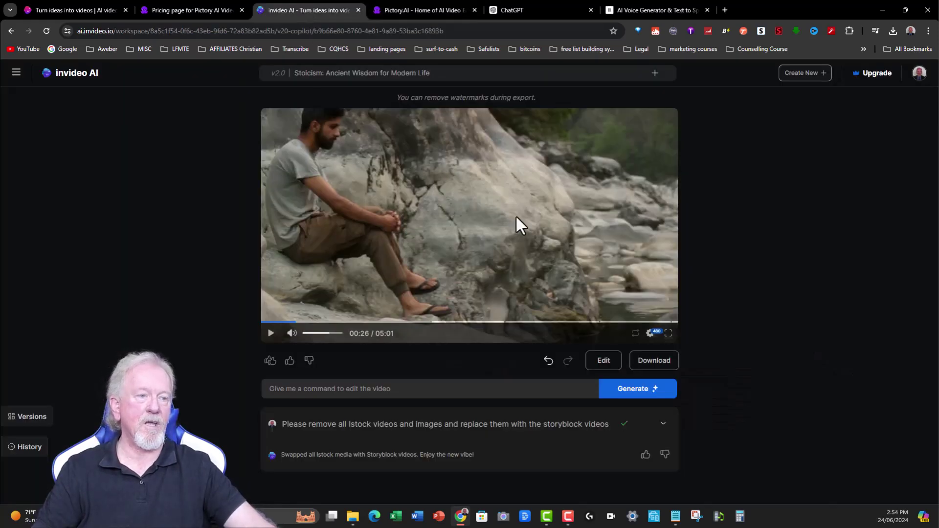
click(384, 390)
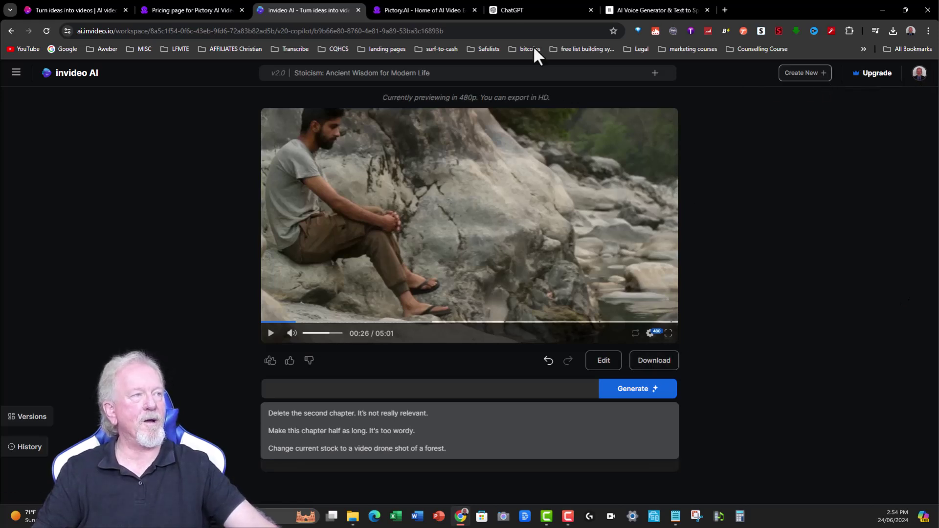
click(451, 9)
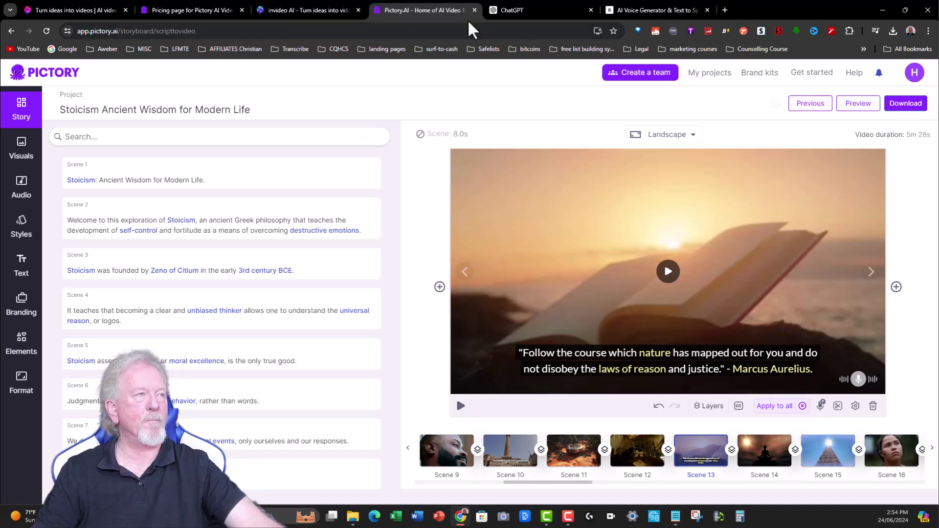
click(321, 10)
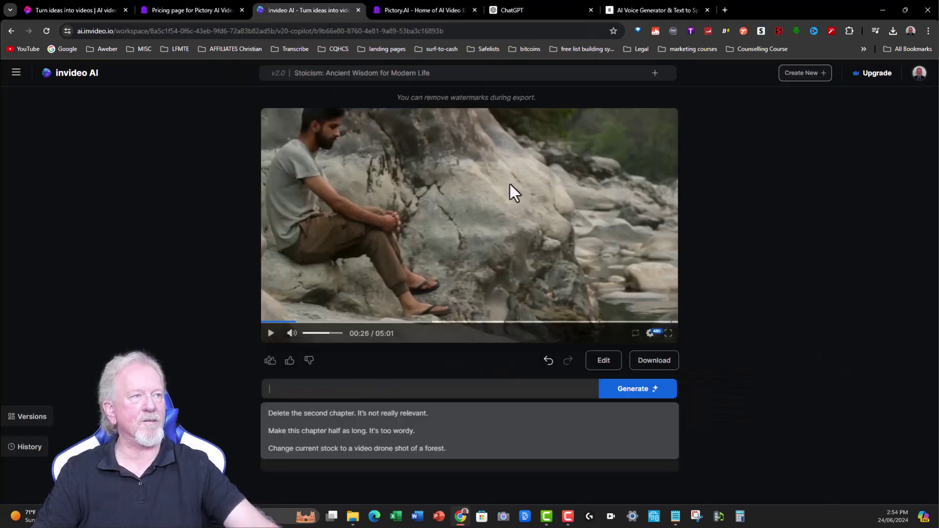
key(ctrl+shift+Tab)
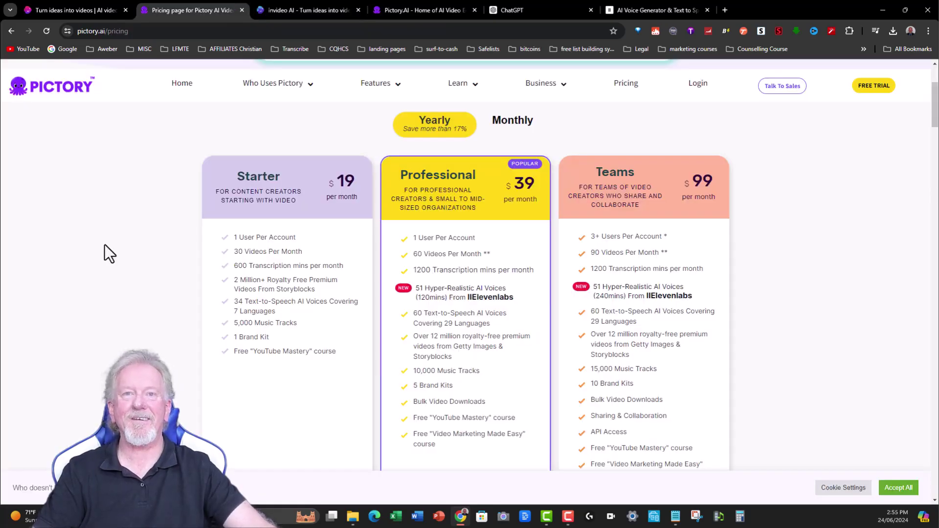